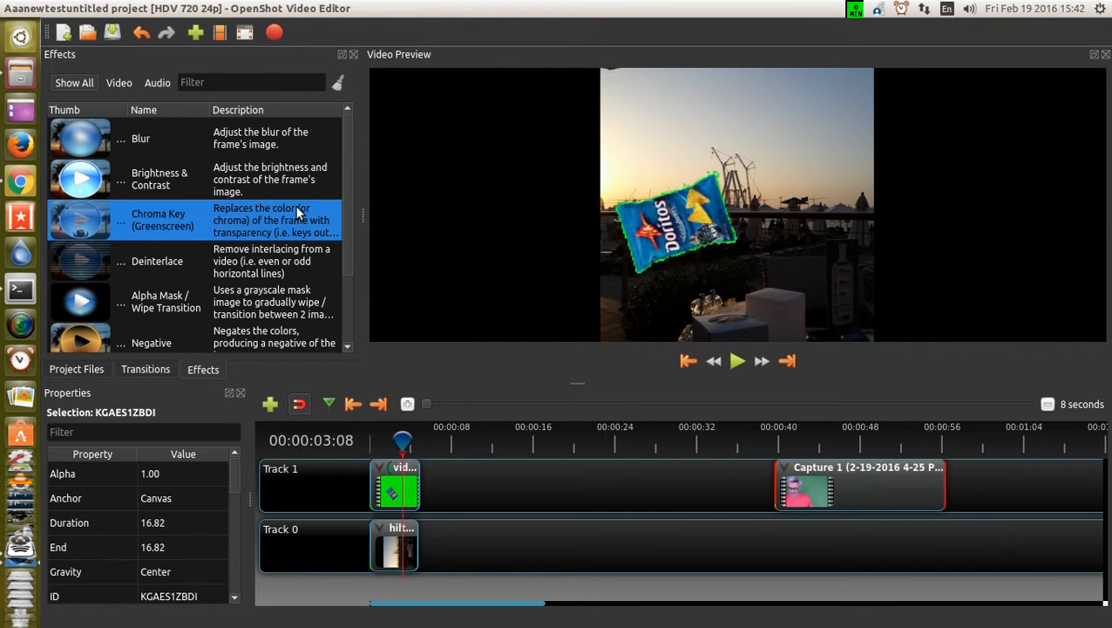
- Move the Capture 1 clip on Track 1 and the hilton clip on Track 0 to start together at about 22 seconds
drag(872, 492, 690, 489)
drag(410, 543, 634, 540)
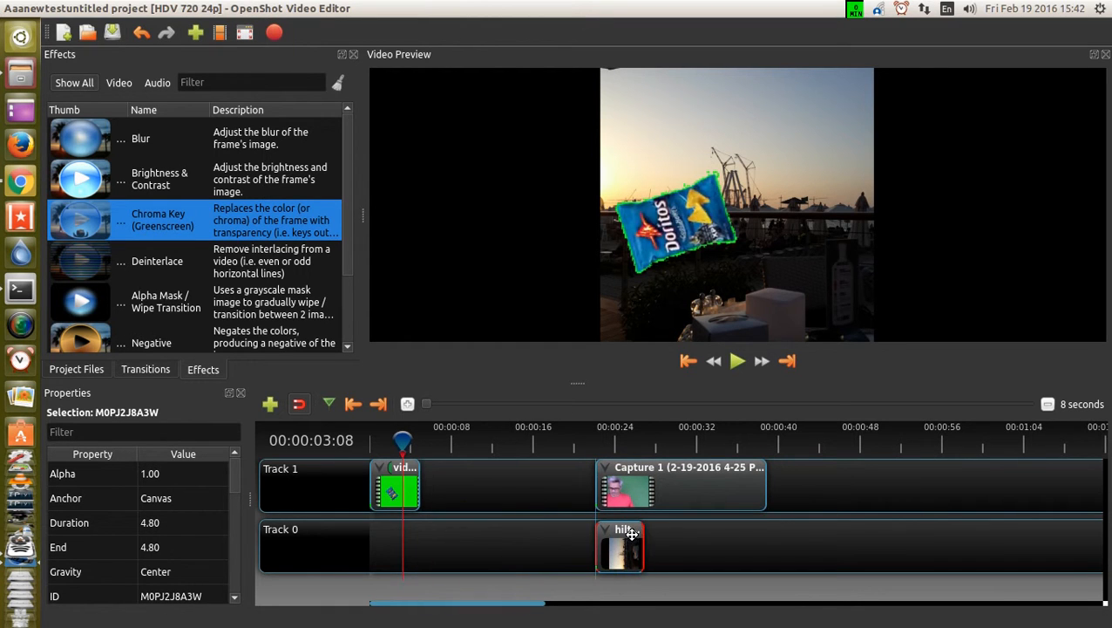
click(694, 485)
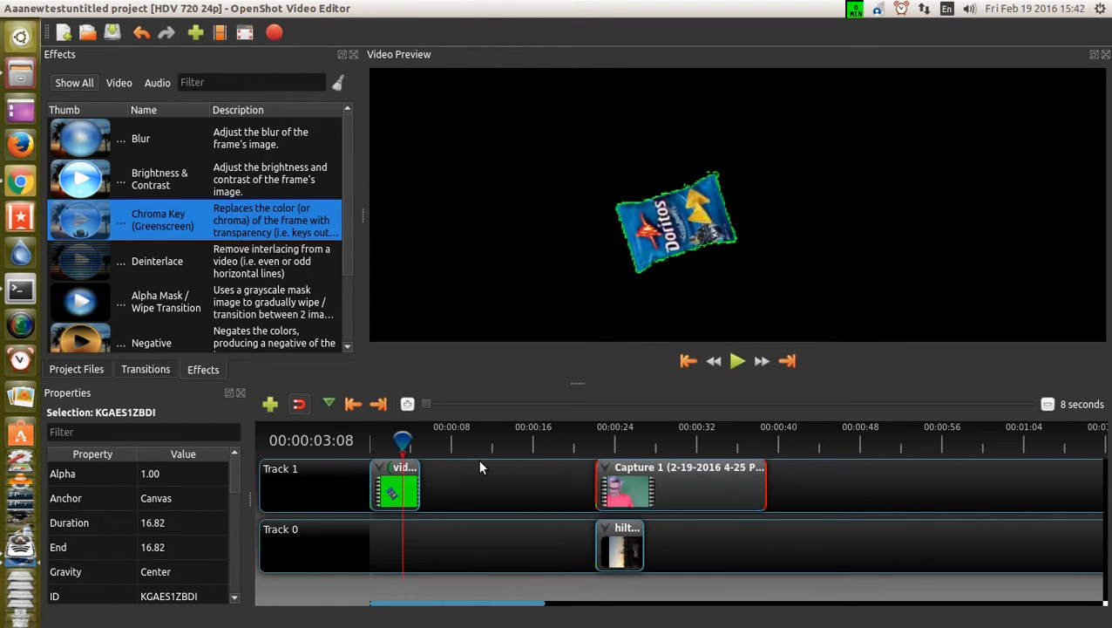
- Place the playhead at 00:00:21:23, just before the Capture 1 clip, and show that clip's properties
drag(404, 438, 593, 438)
right_click(676, 472)
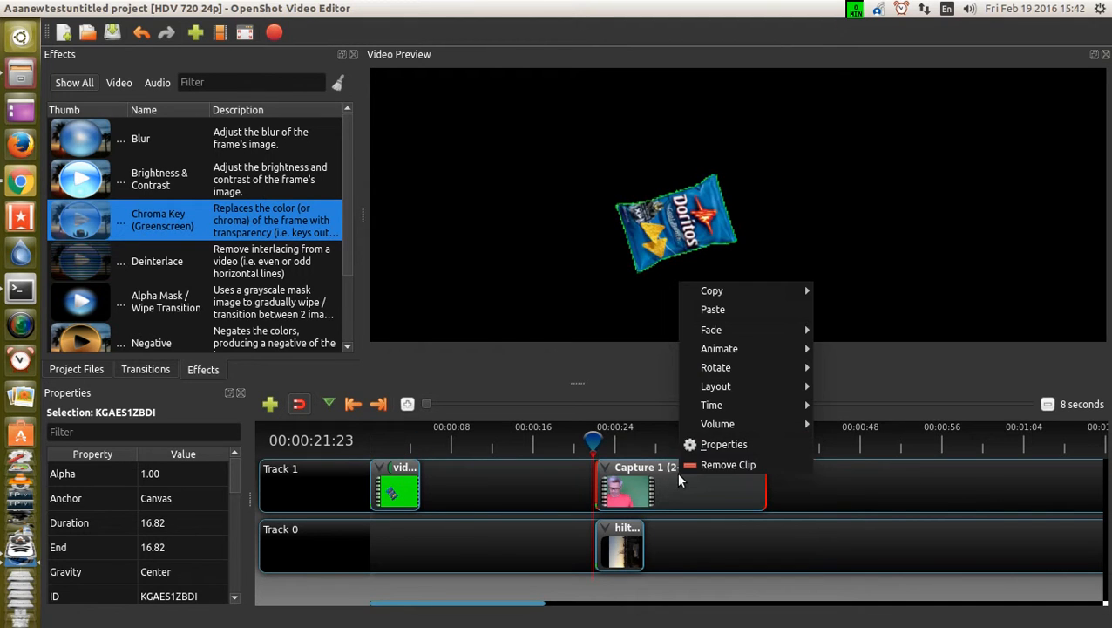
click(712, 451)
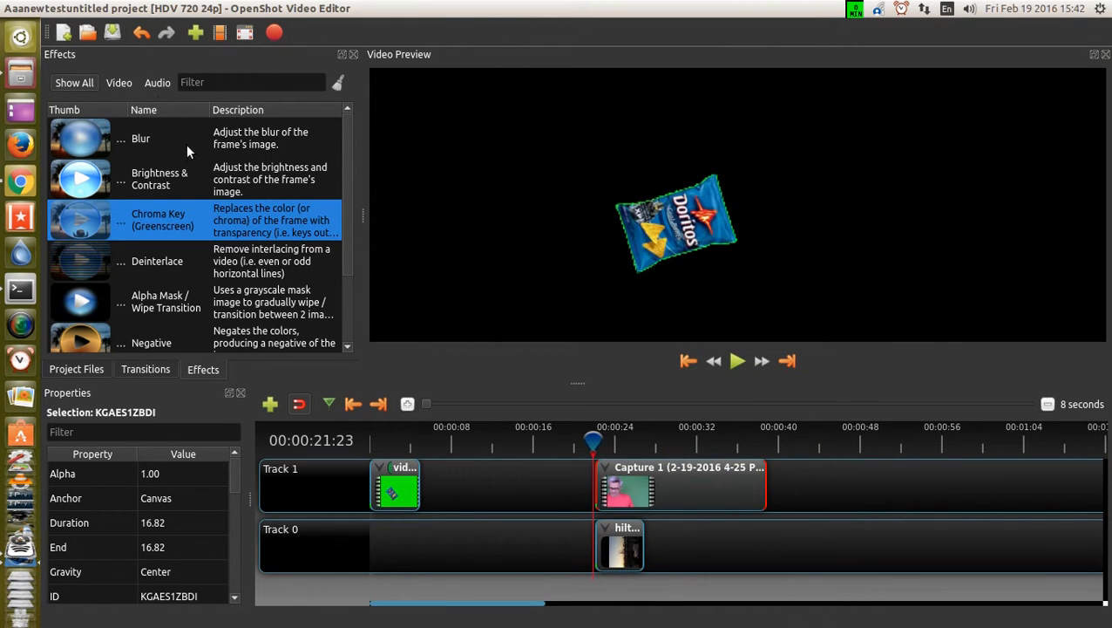
- Show the project files in details view, filtered to videos only
click(117, 82)
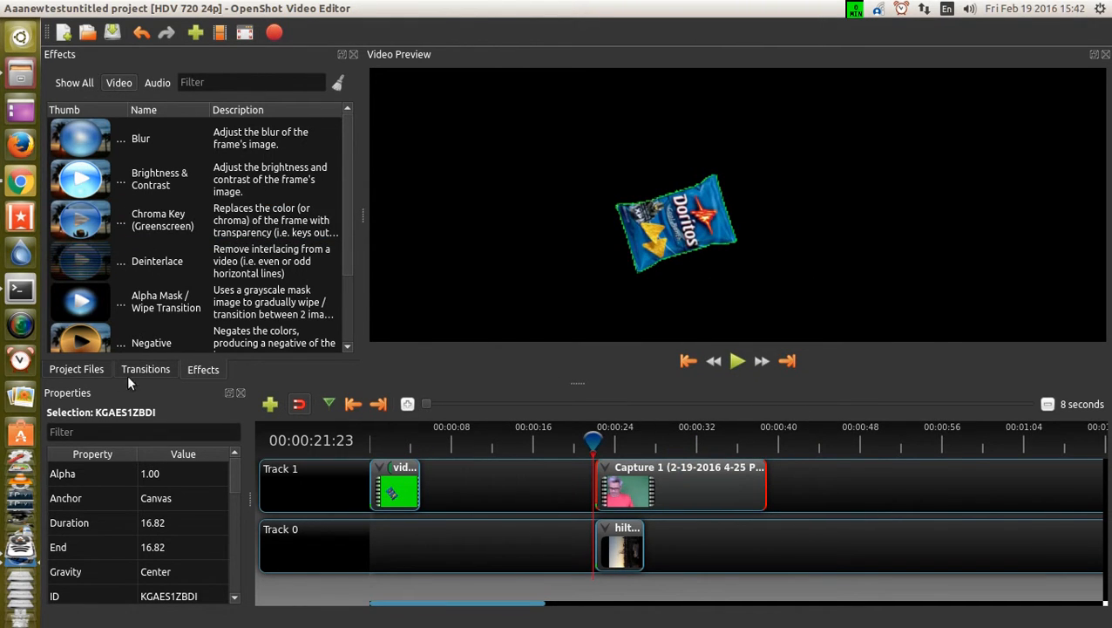
click(94, 368)
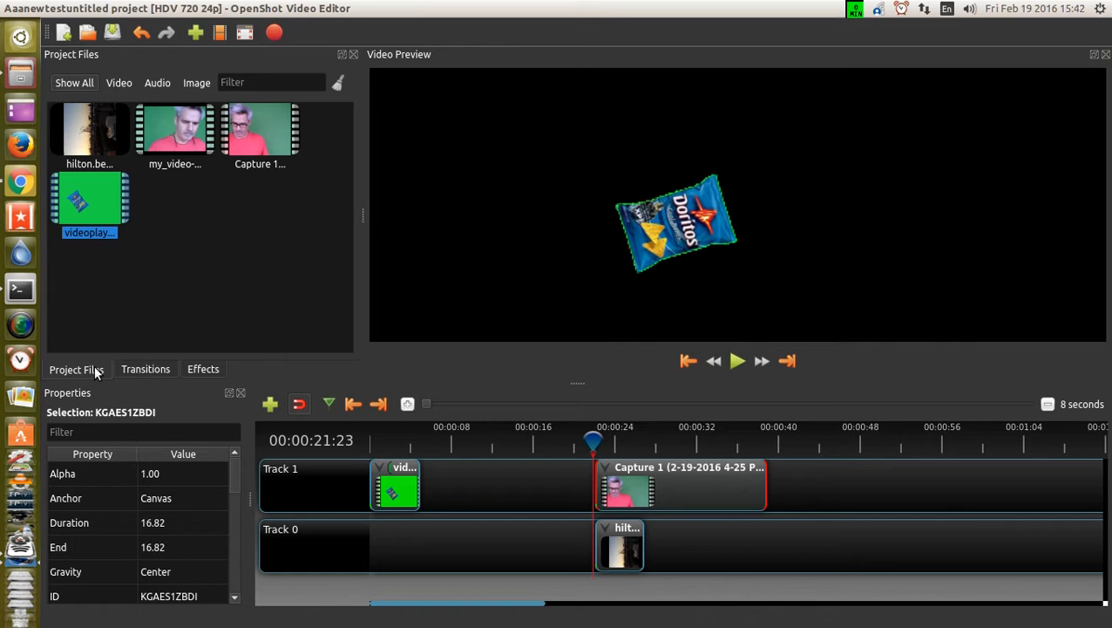
click(165, 136)
right_click(165, 136)
click(203, 241)
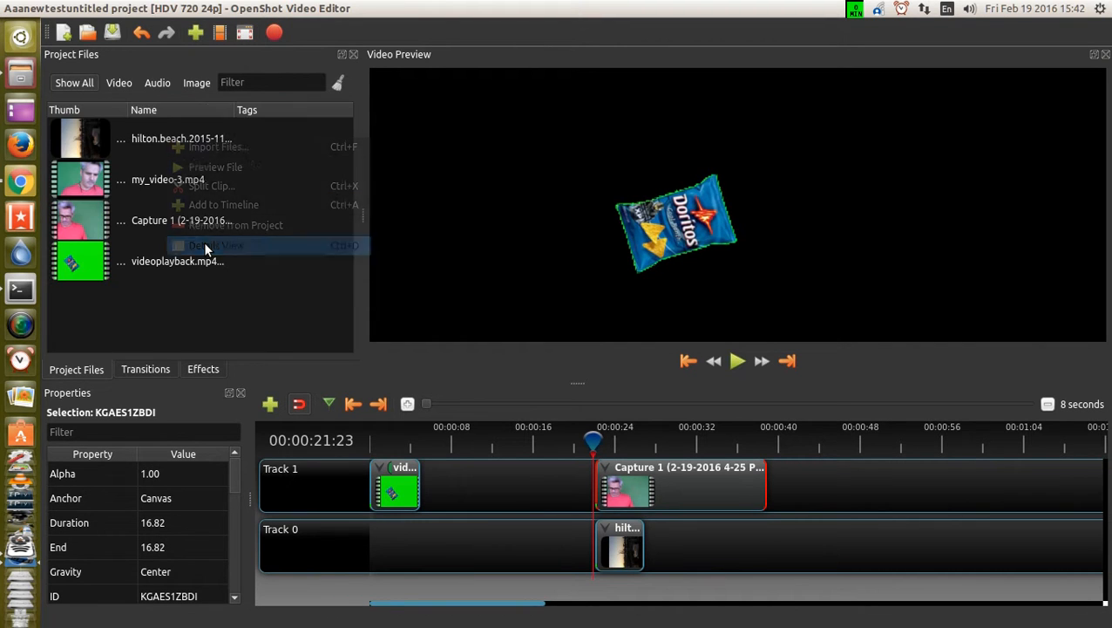
click(115, 79)
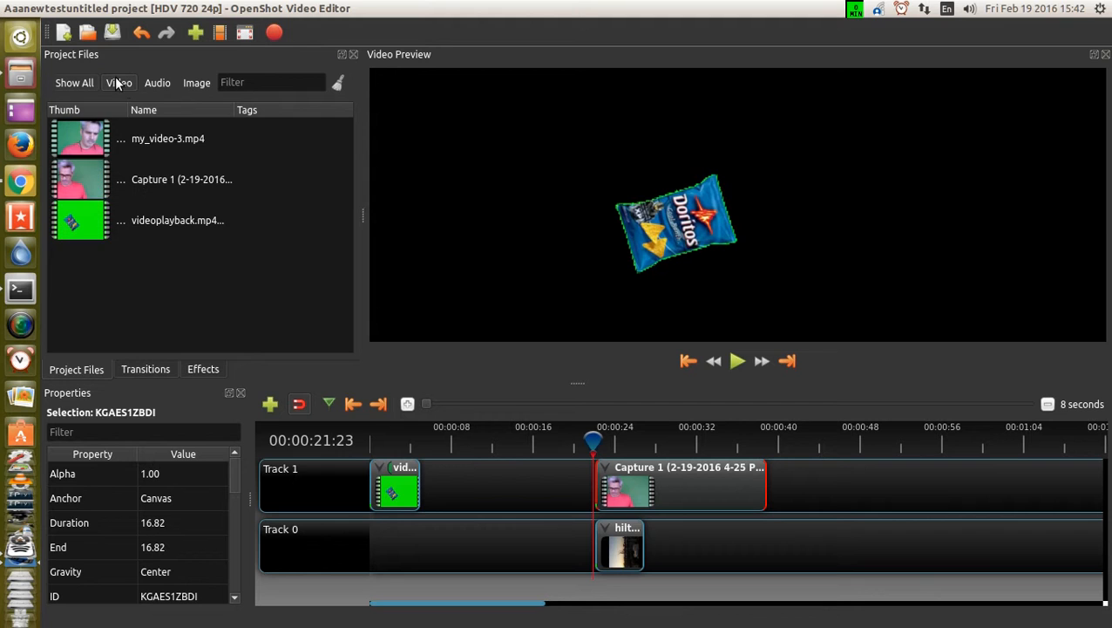
- Preview the my_video-3.mp4 project file and pause its playback
click(81, 133)
right_click(81, 133)
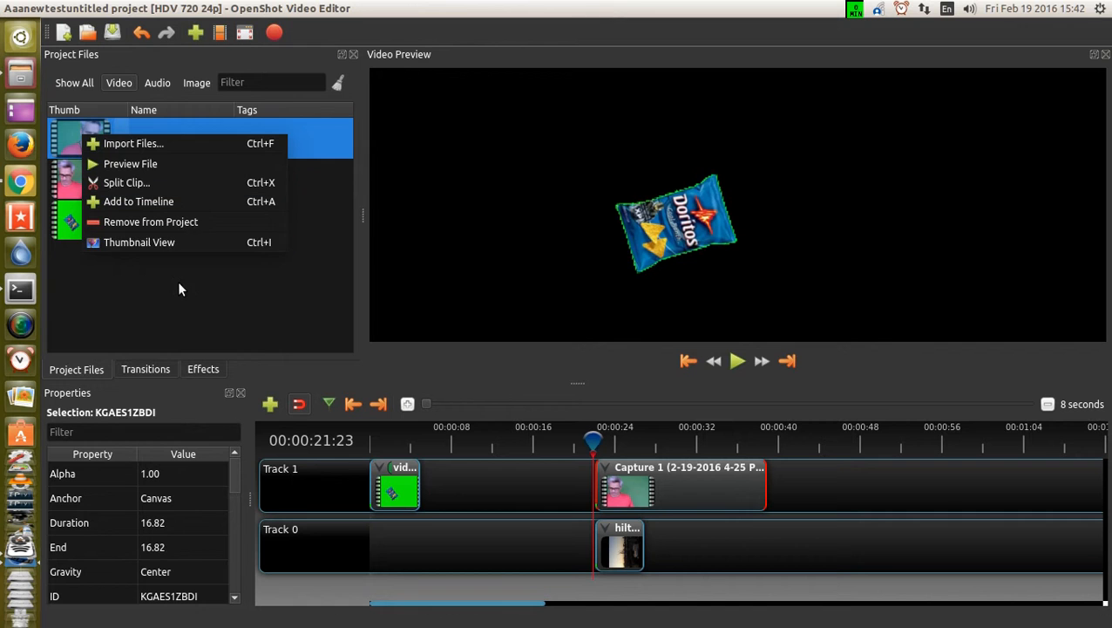
click(133, 164)
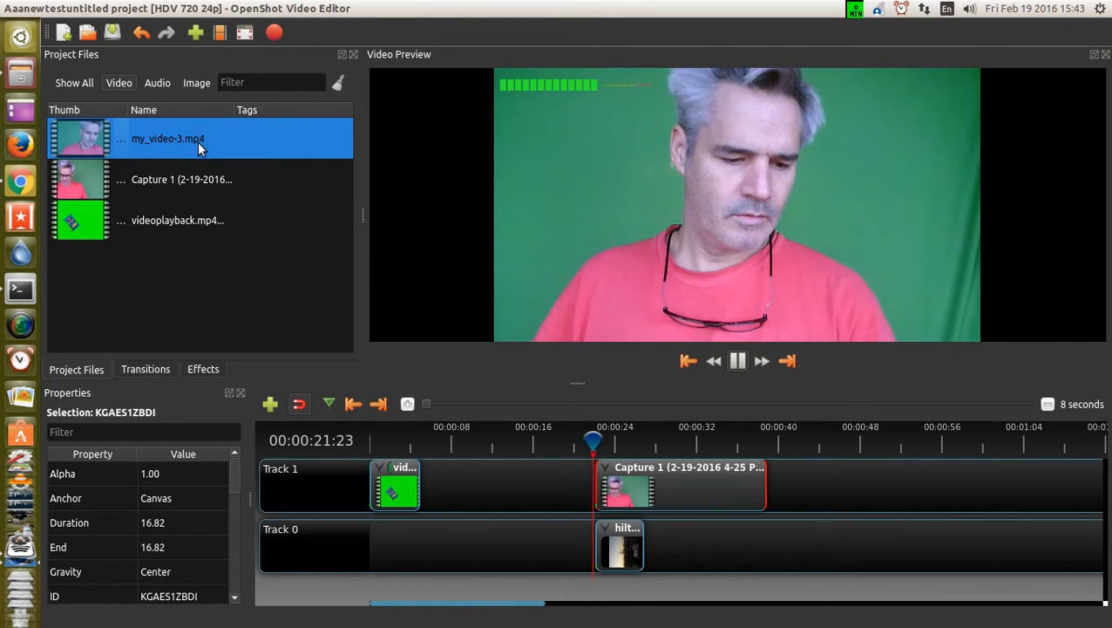
click(735, 361)
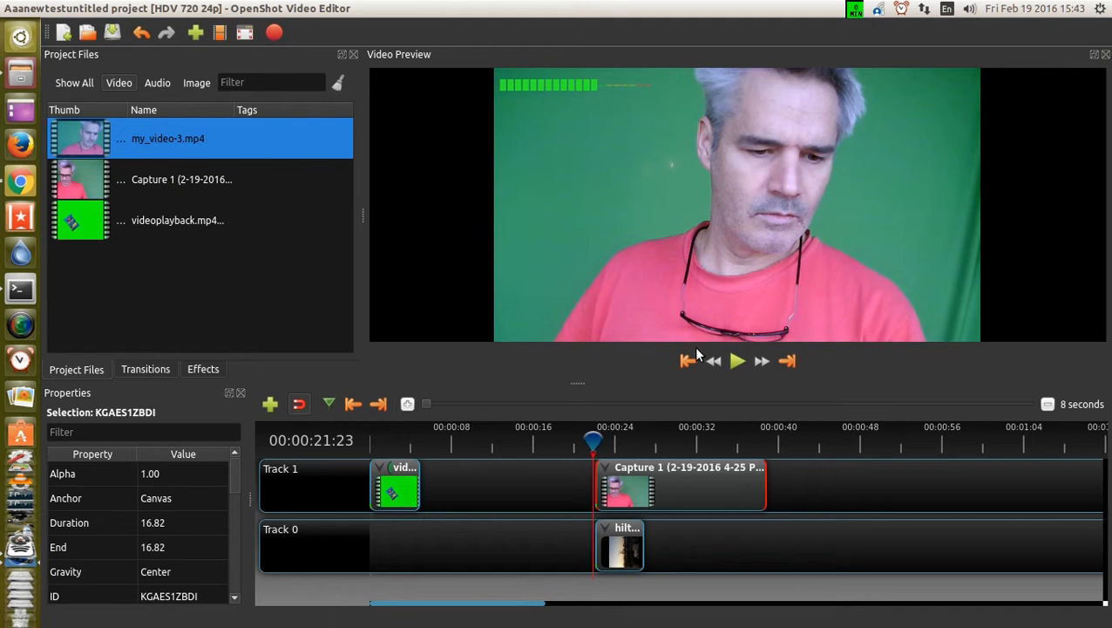
- Preview the Capture 1 project file, widen the Name column of the file list, and pause the playback
click(199, 175)
right_click(200, 171)
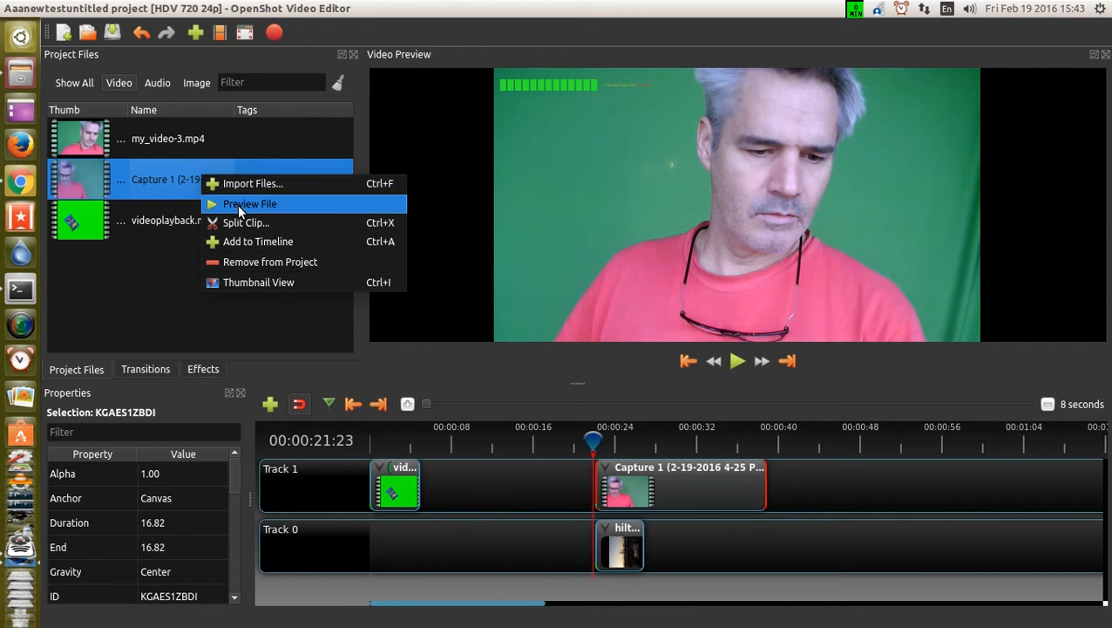
click(244, 202)
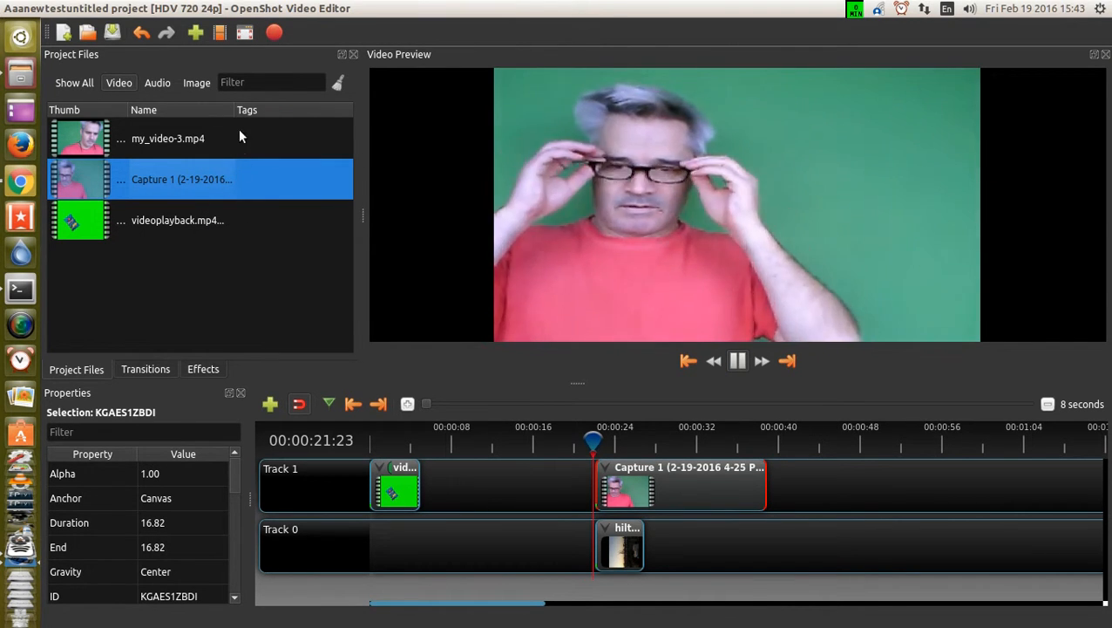
drag(234, 110, 284, 110)
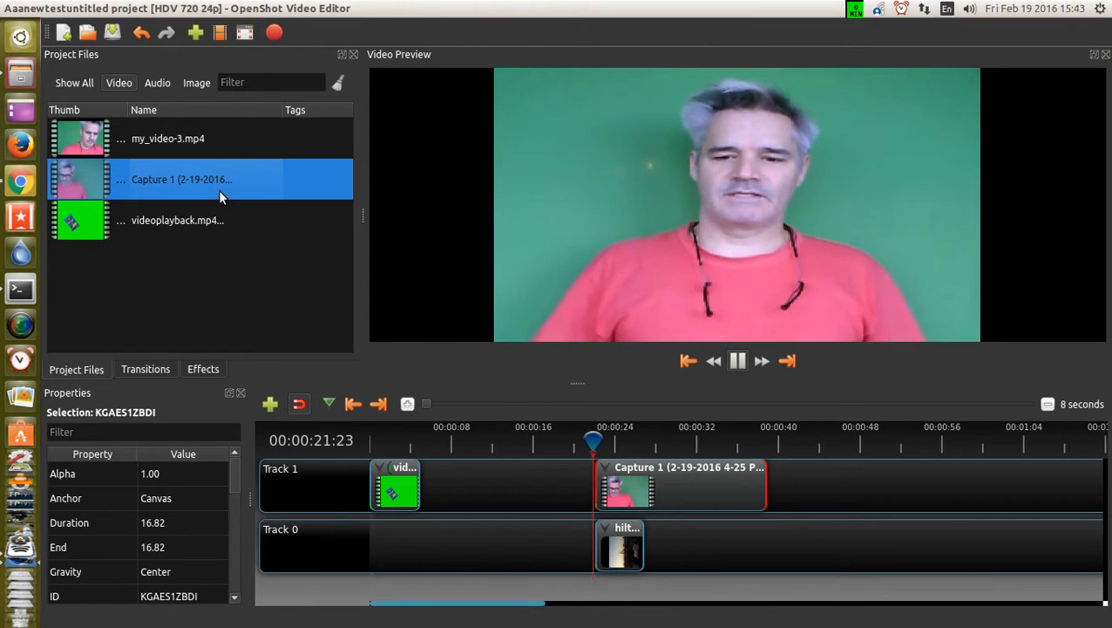
click(737, 361)
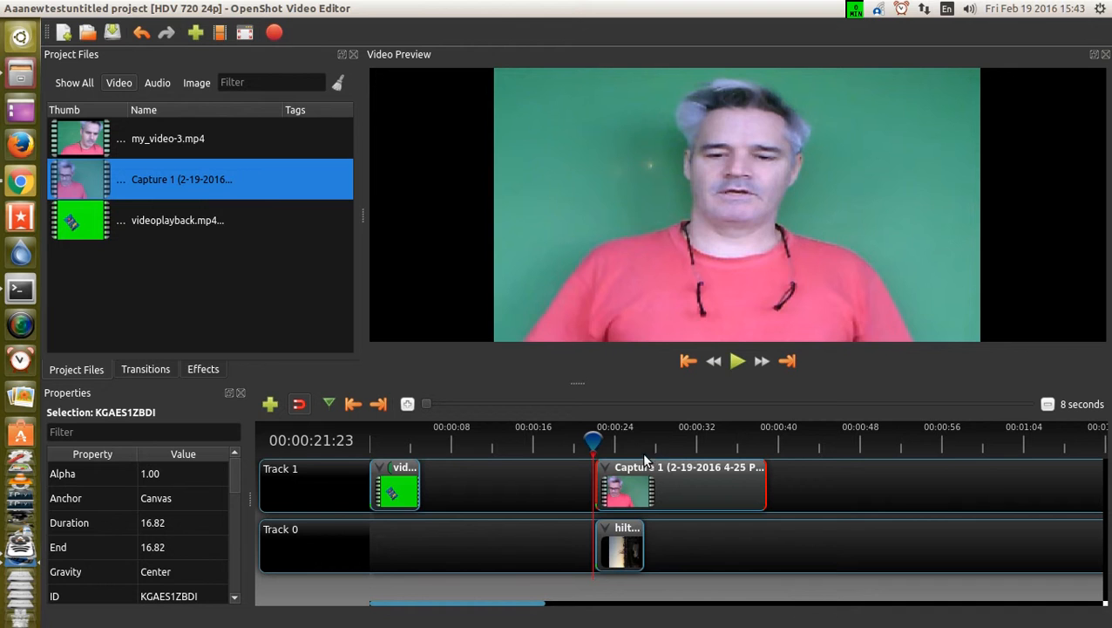
- Put the playhead at 00:00:22:18, apply the Chroma Key (Greenscreen) effect to the Capture 1 clip, and select the effect for editing
drag(594, 442, 601, 440)
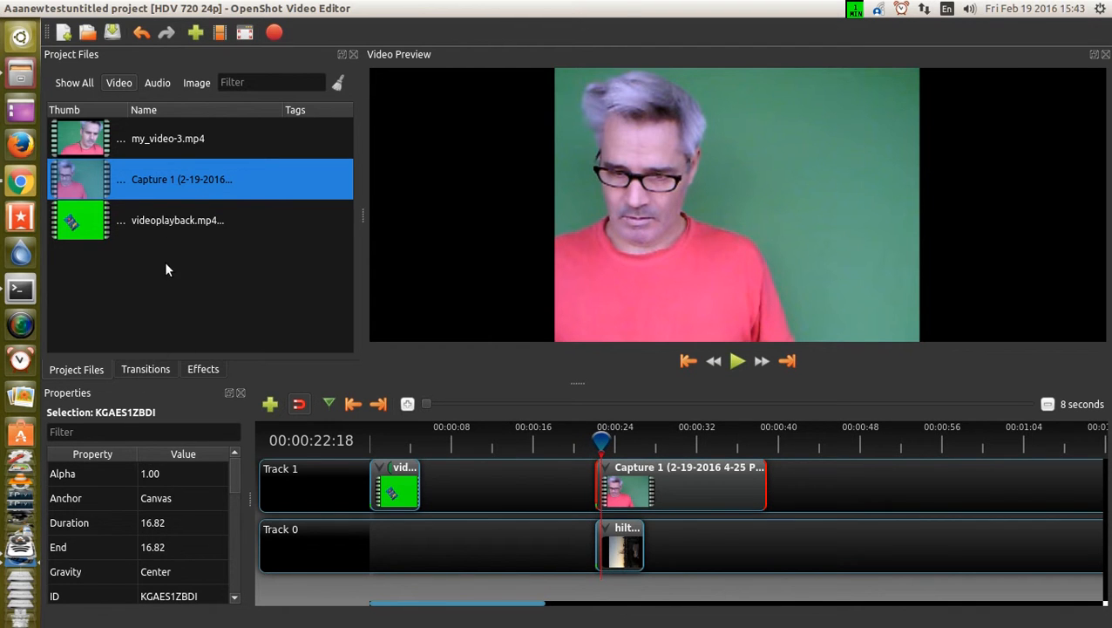
click(154, 83)
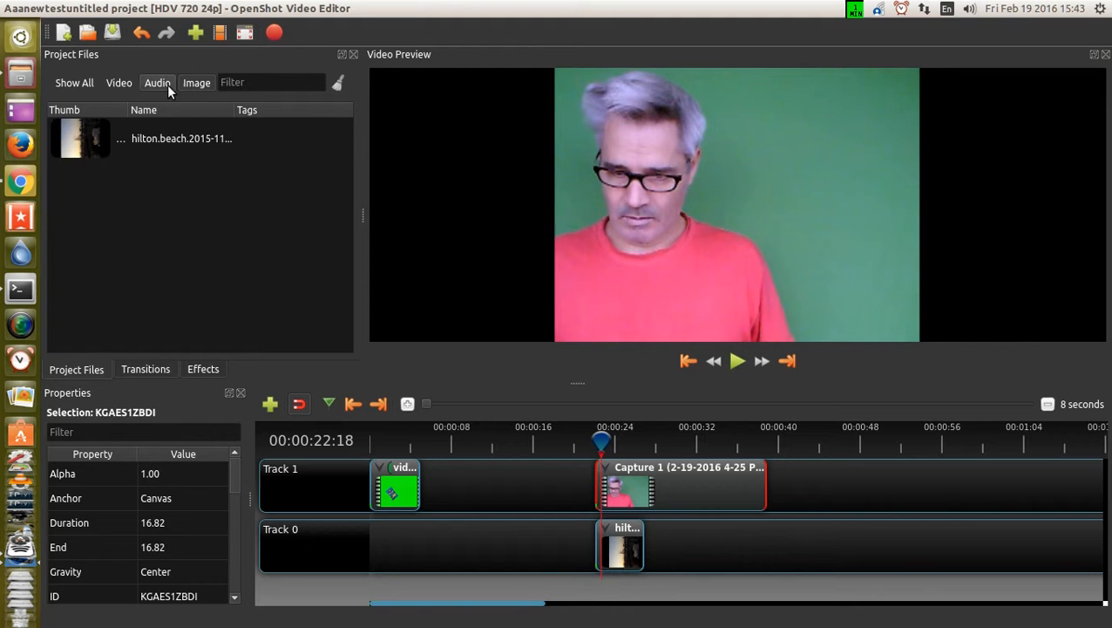
click(120, 82)
click(207, 370)
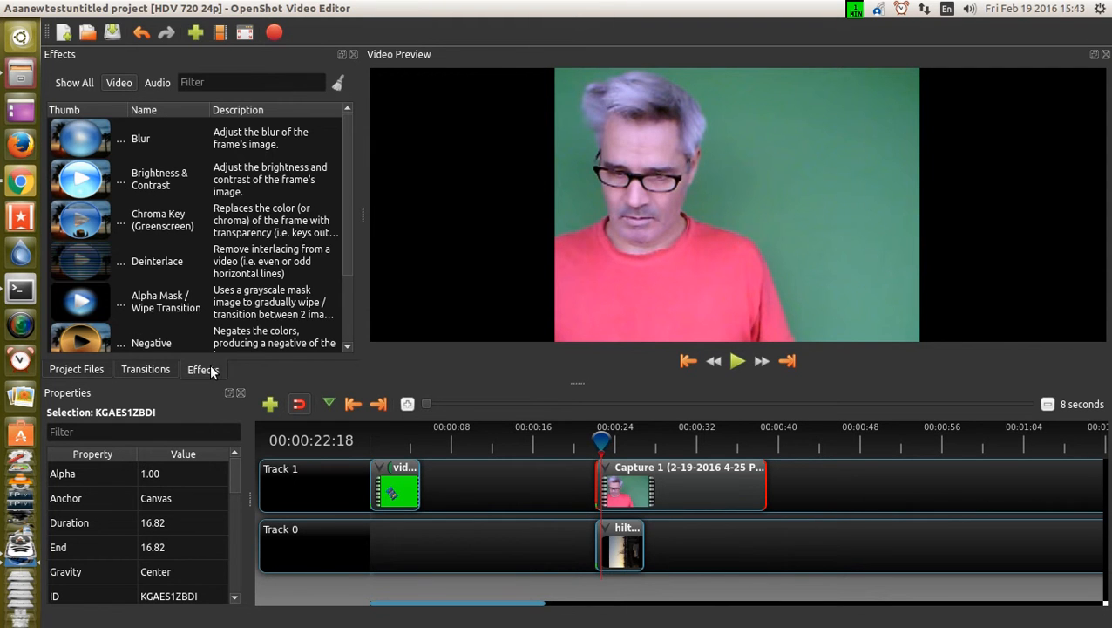
click(161, 209)
drag(156, 209, 626, 471)
click(624, 469)
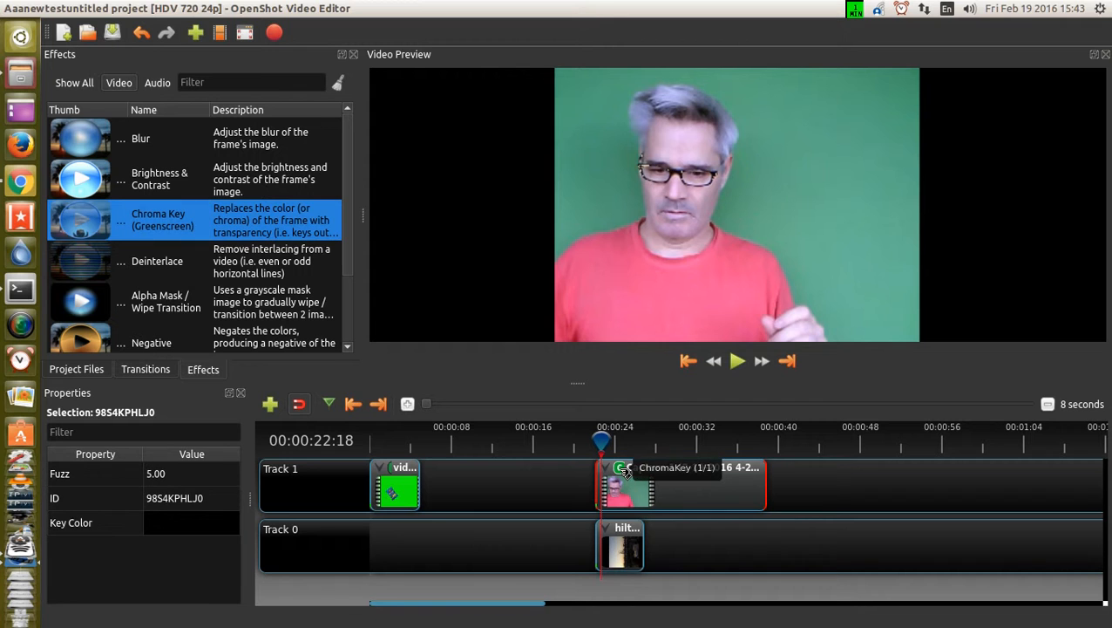
- Set the Chroma Key effect's Key Color by sampling the green backdrop beside the man's head in the video preview
click(114, 519)
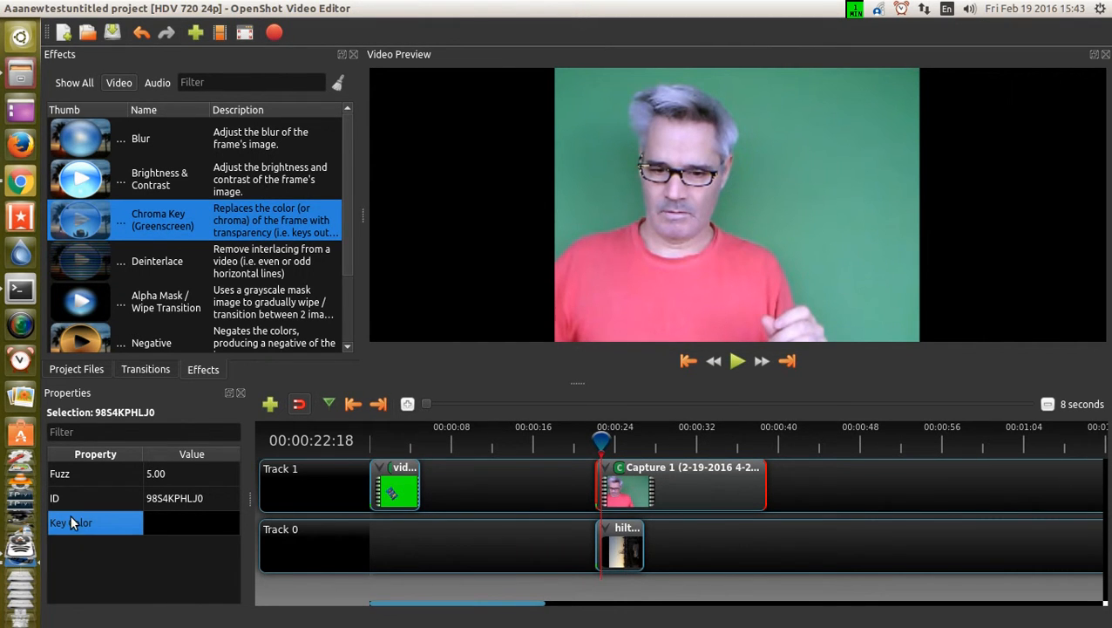
double_click(128, 520)
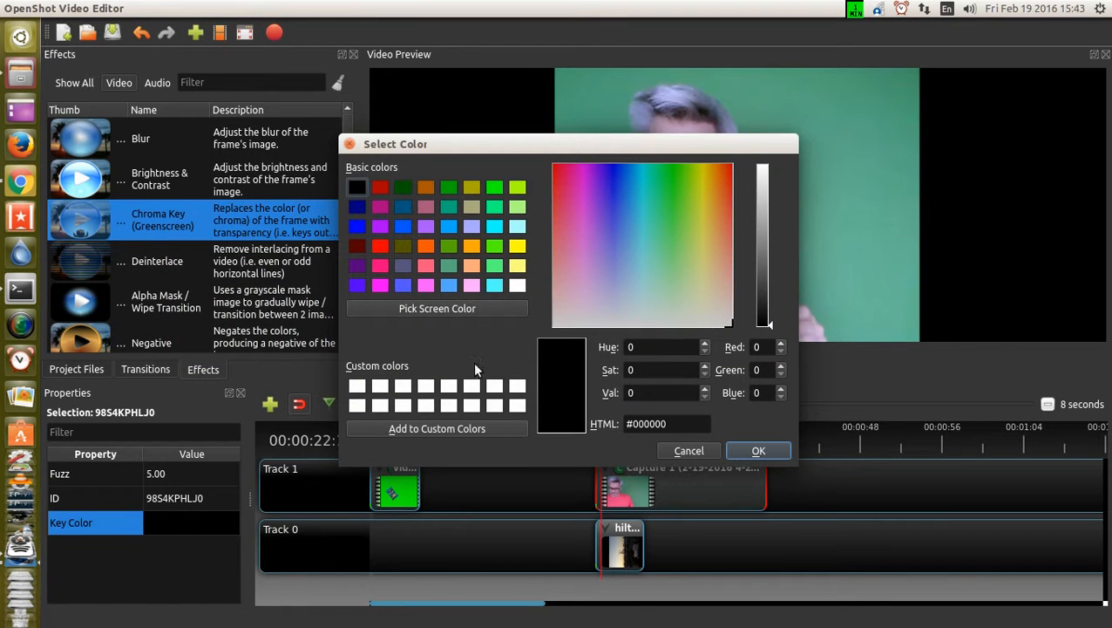
drag(595, 145, 351, 116)
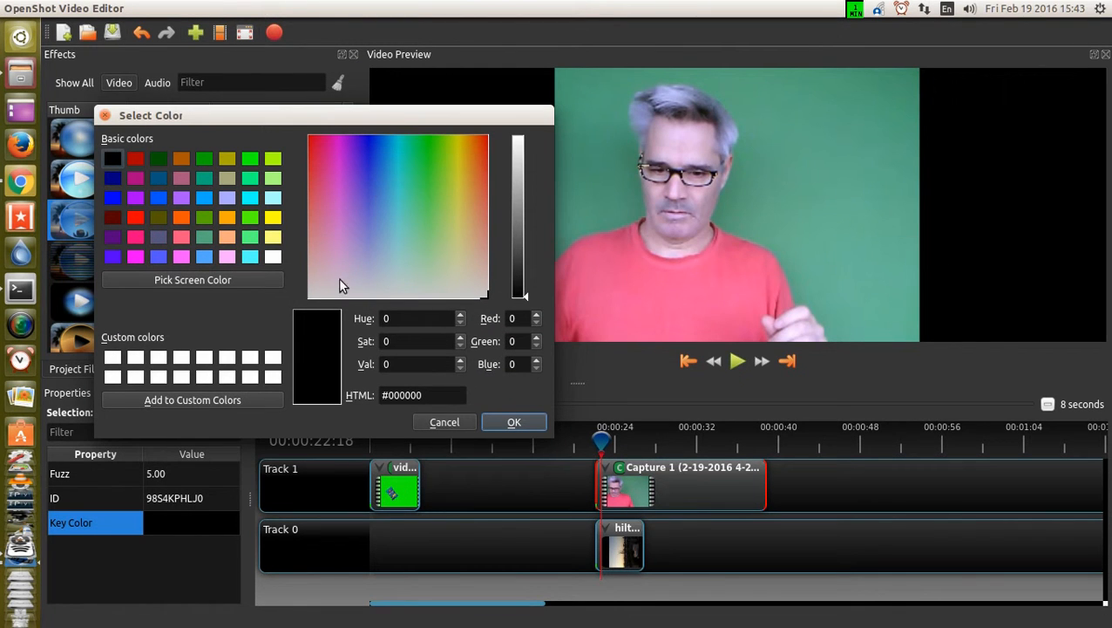
click(220, 279)
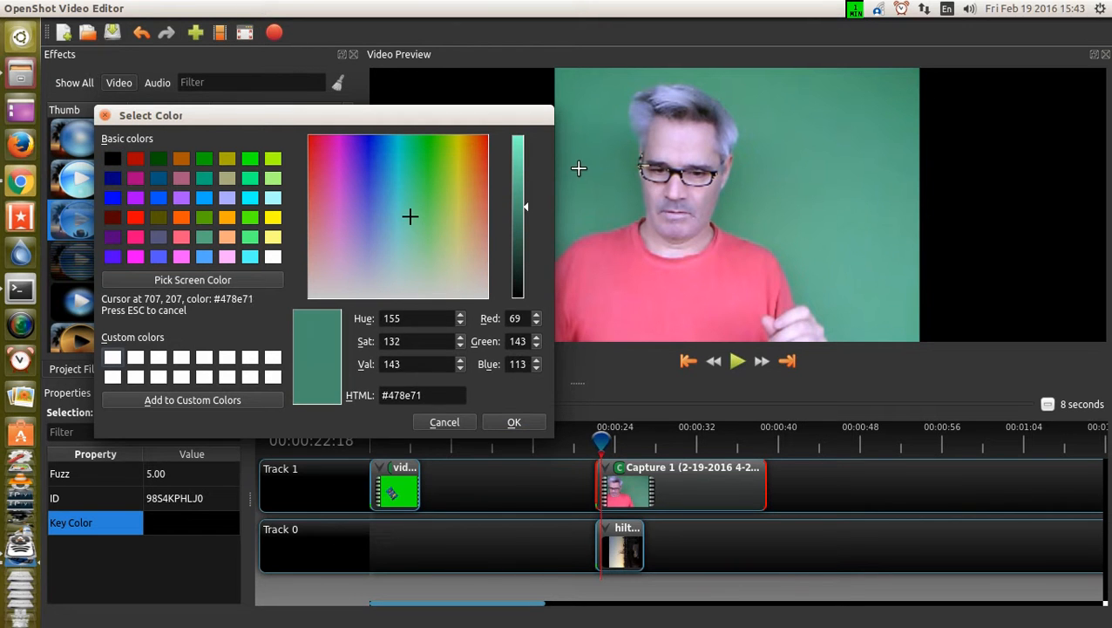
click(593, 153)
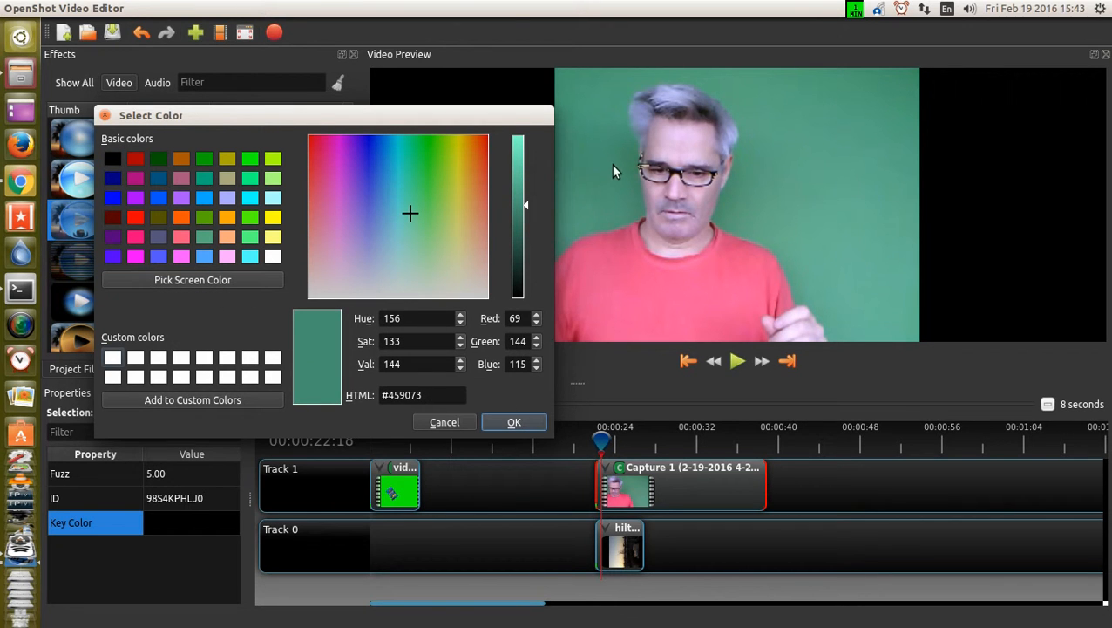
click(213, 279)
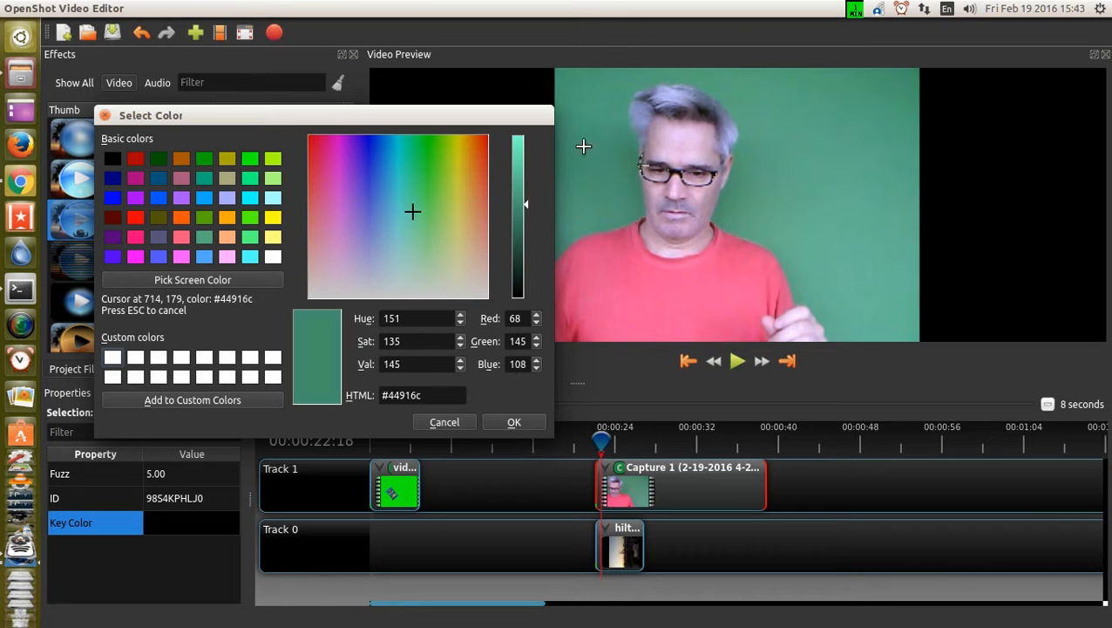
click(600, 135)
click(513, 423)
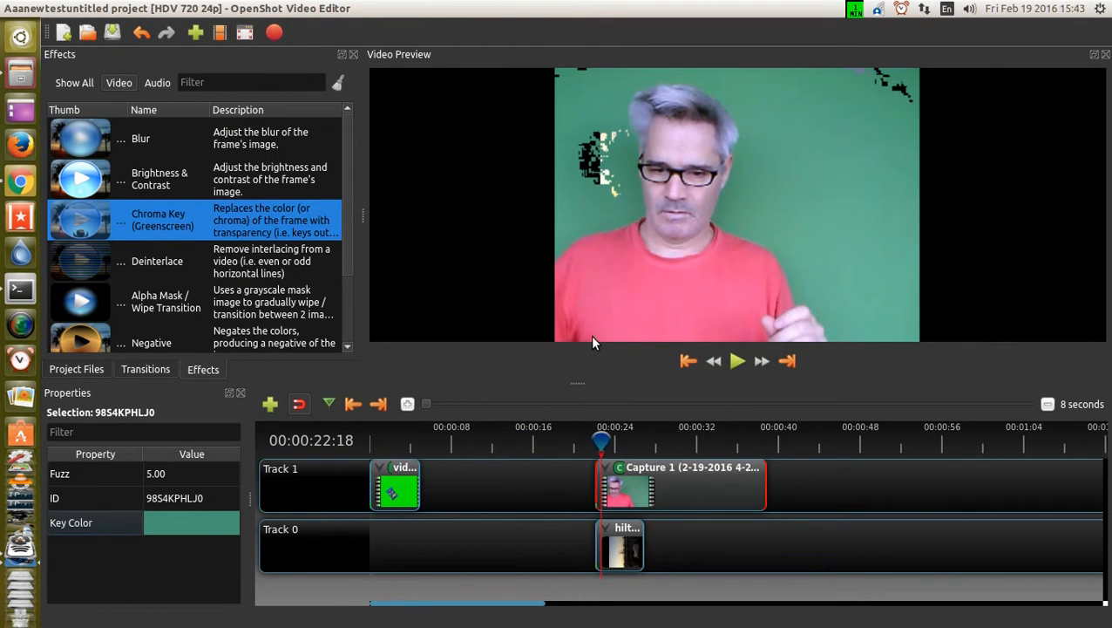
- Set the Chroma Key effect's Fuzz to 50 on the Capture 1 clip
double_click(177, 472)
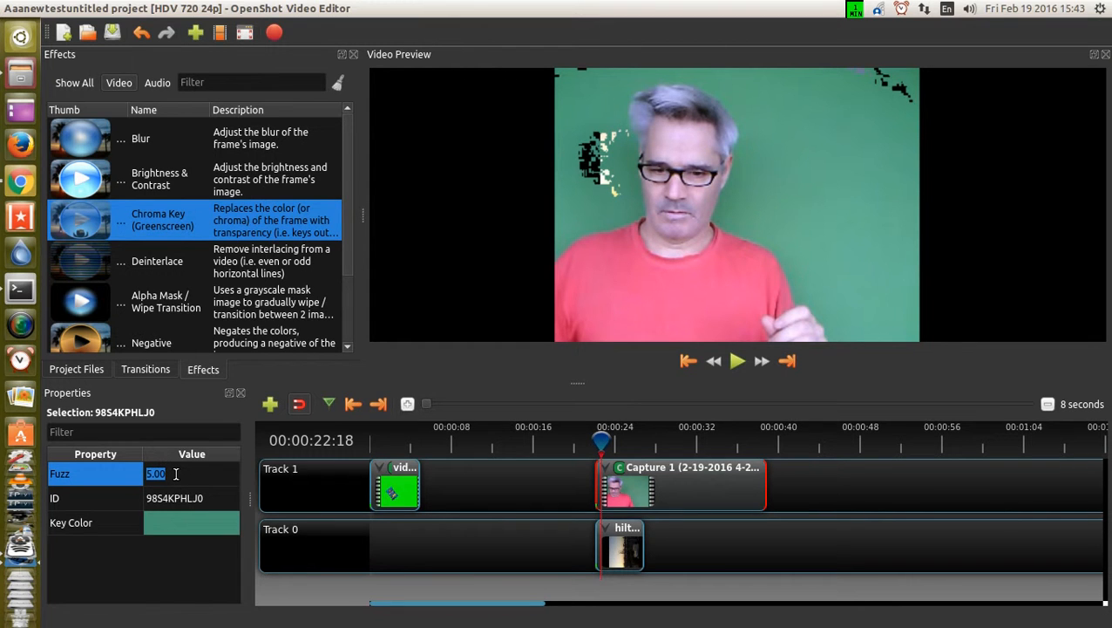
key(BackSpace)
text(50)
key(Return)
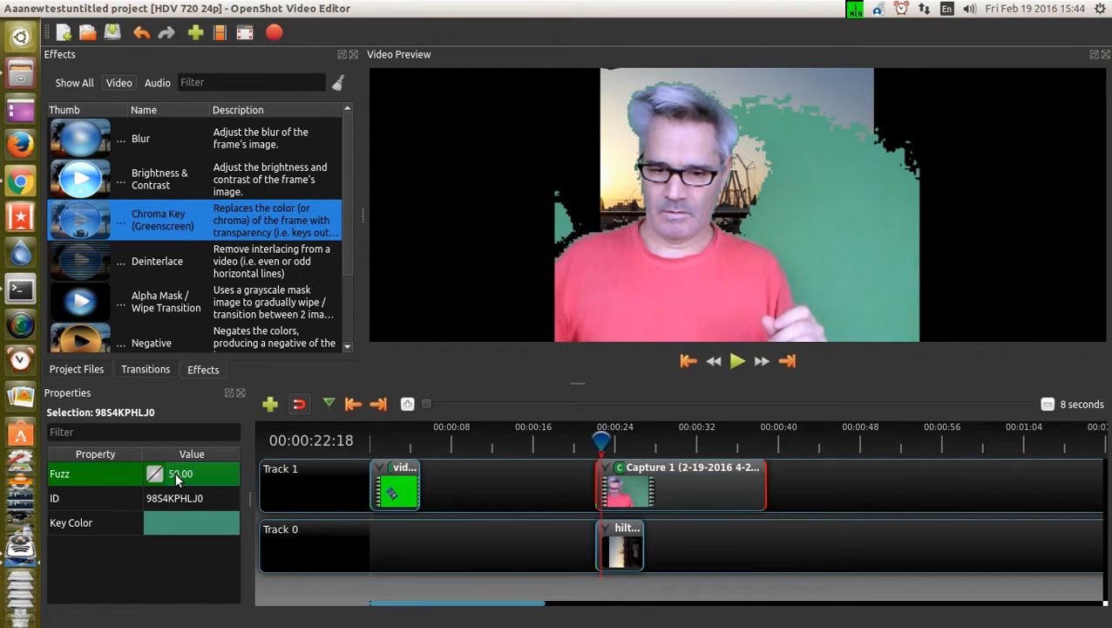
- Raise the Chroma Key effect's Fuzz to 100 to remove more of the green backdrop
double_click(174, 472)
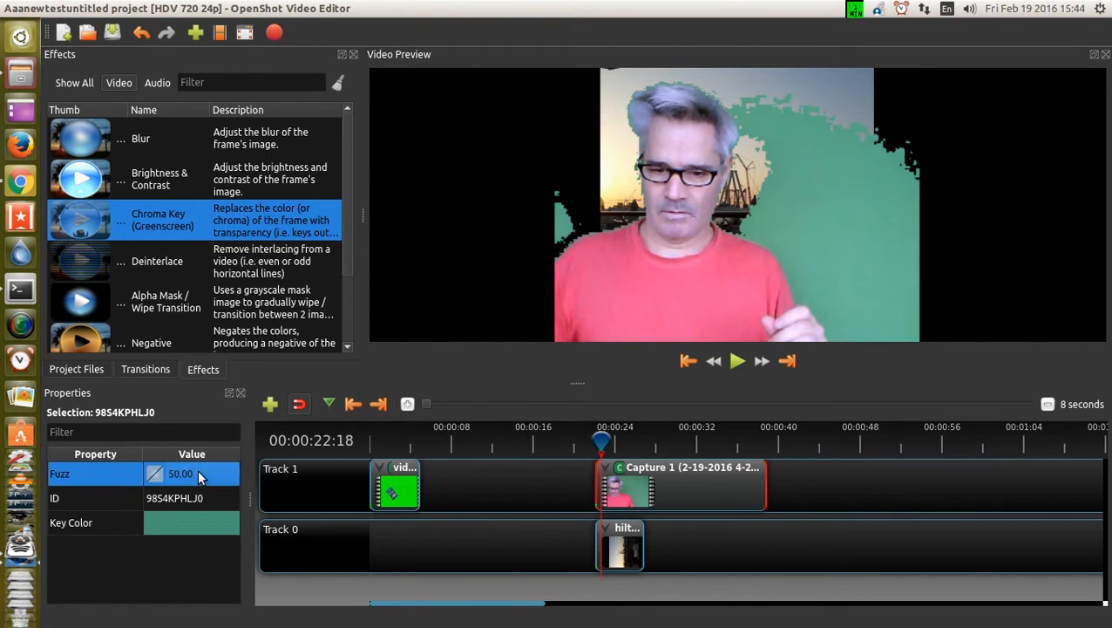
text(100)
key(Return)
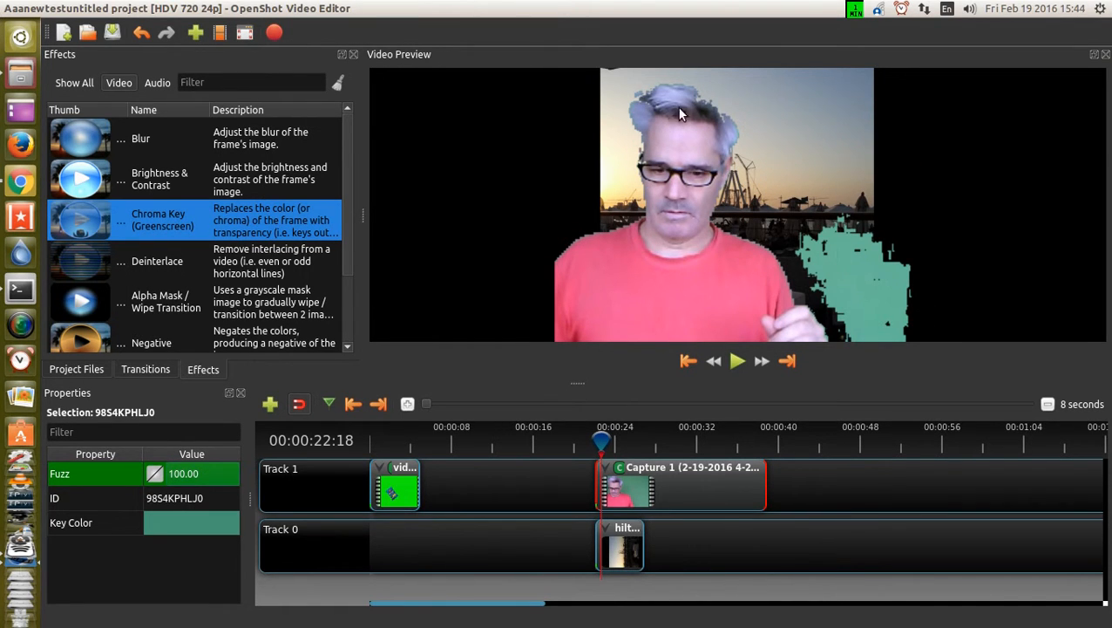
- Play the keyed Capture 1 clip over the hilton background to check the backdrop removal, and pause
click(738, 363)
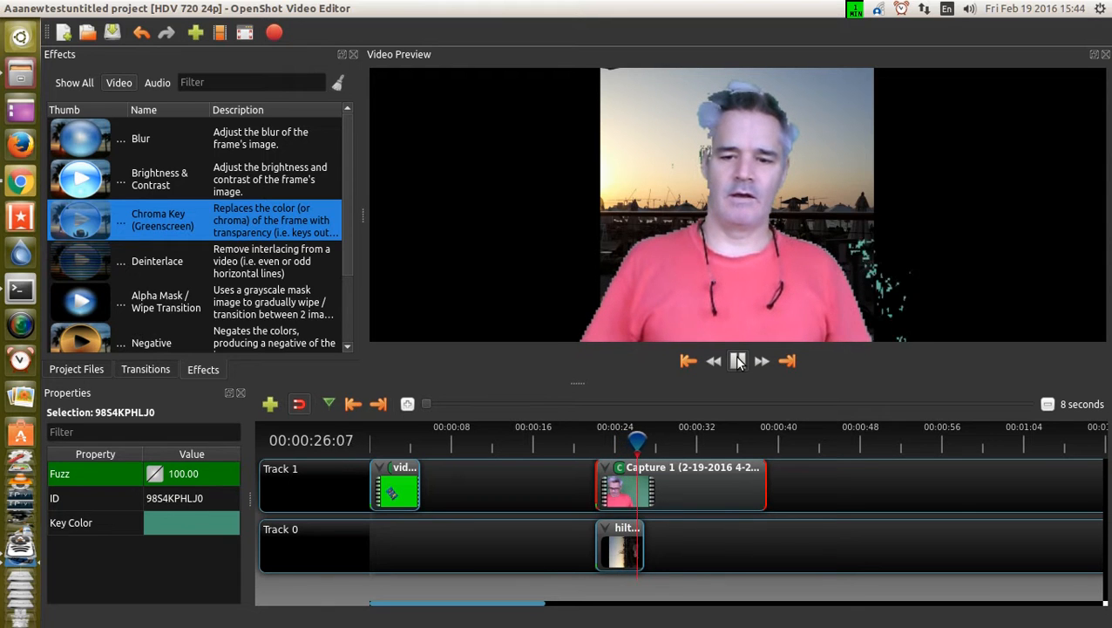
click(738, 361)
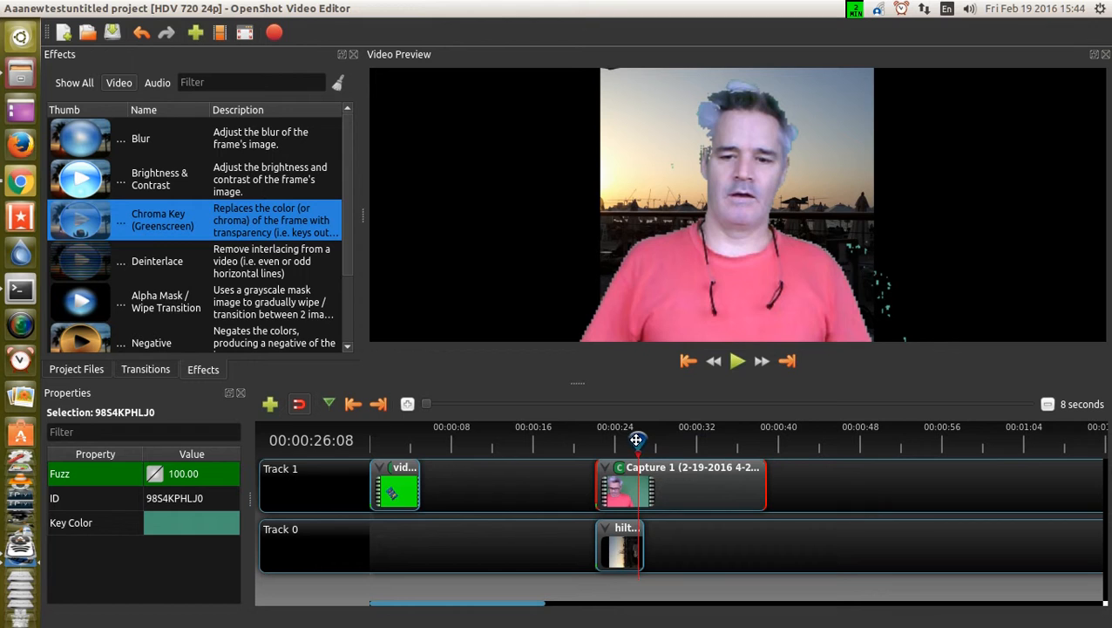
- Move the playhead to about 1 second, over the green-screen chip-bag clip on Track 1, and select that clip
drag(637, 438, 390, 436)
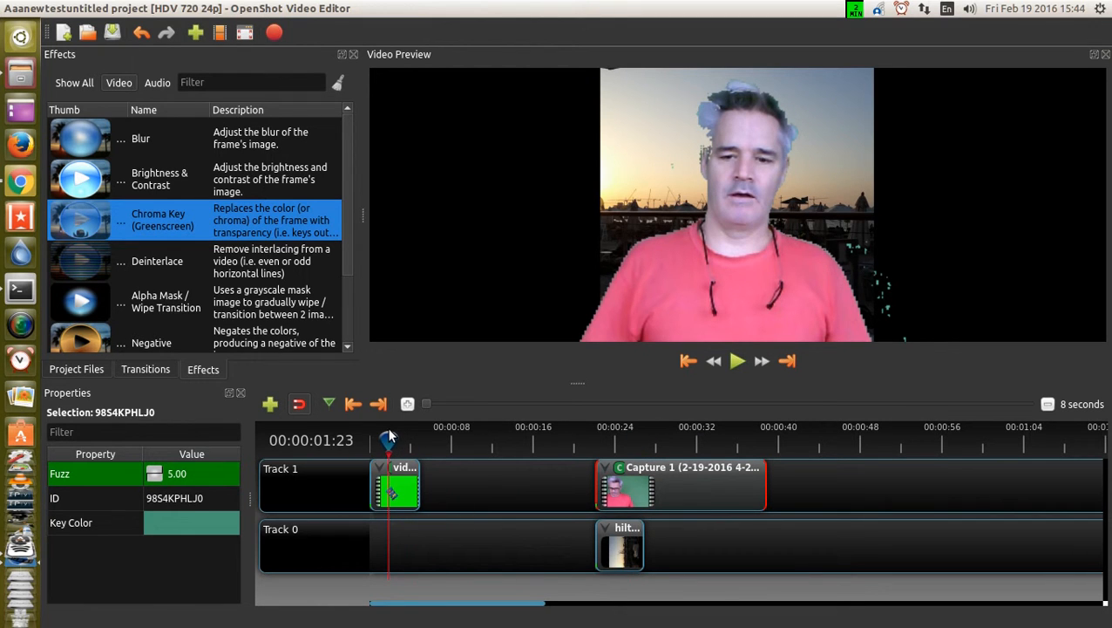
click(401, 479)
click(73, 82)
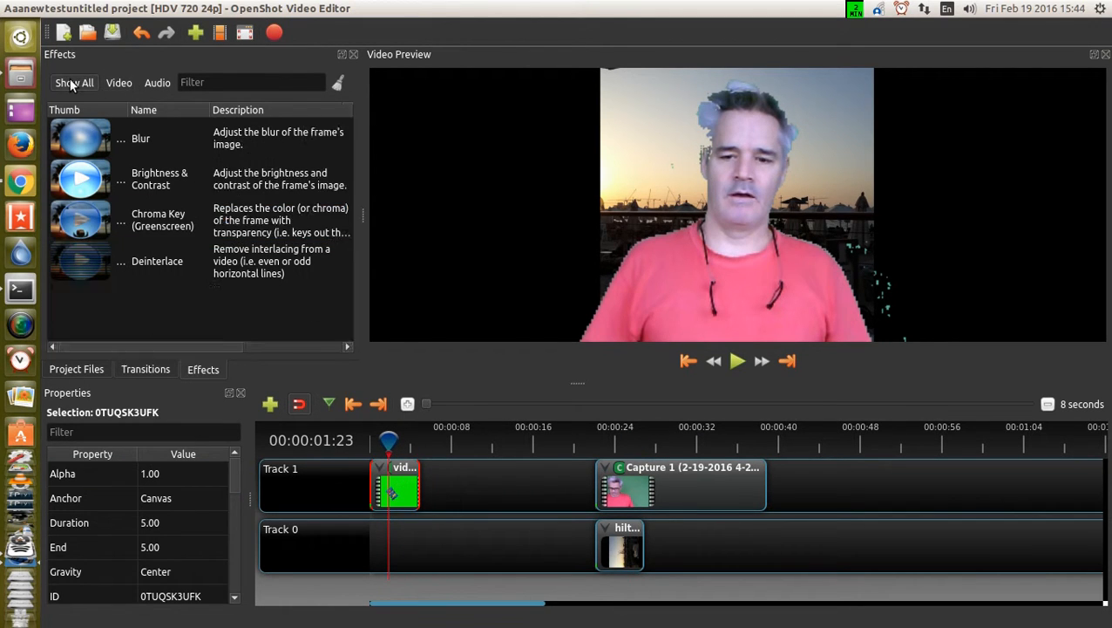
- Try to preview the original videoplayback.mp4 from the project files
click(77, 369)
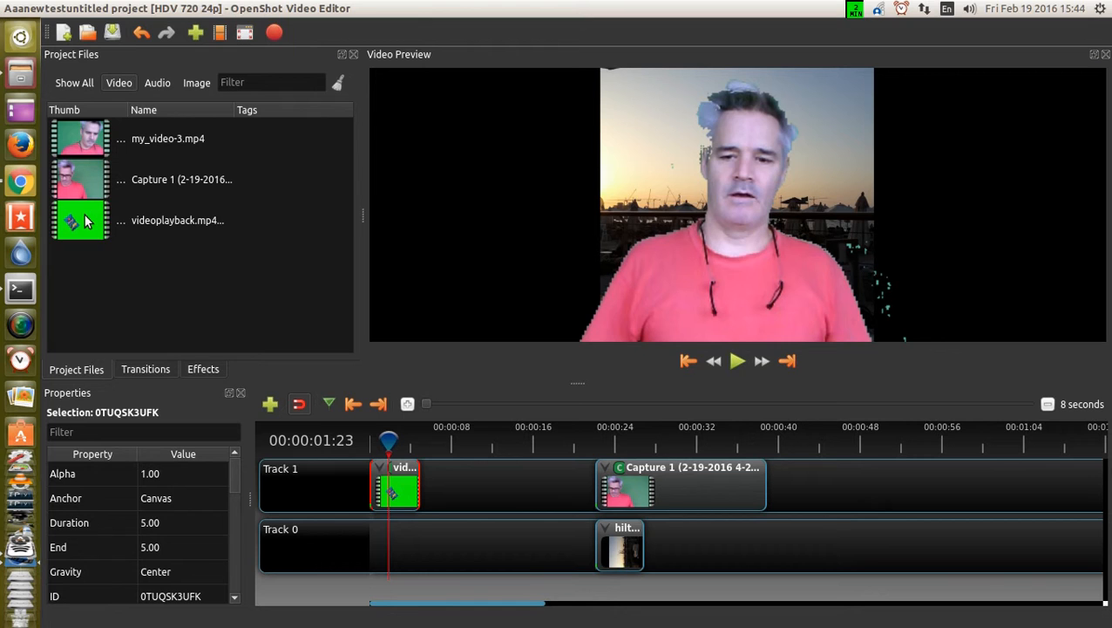
click(86, 221)
right_click(89, 220)
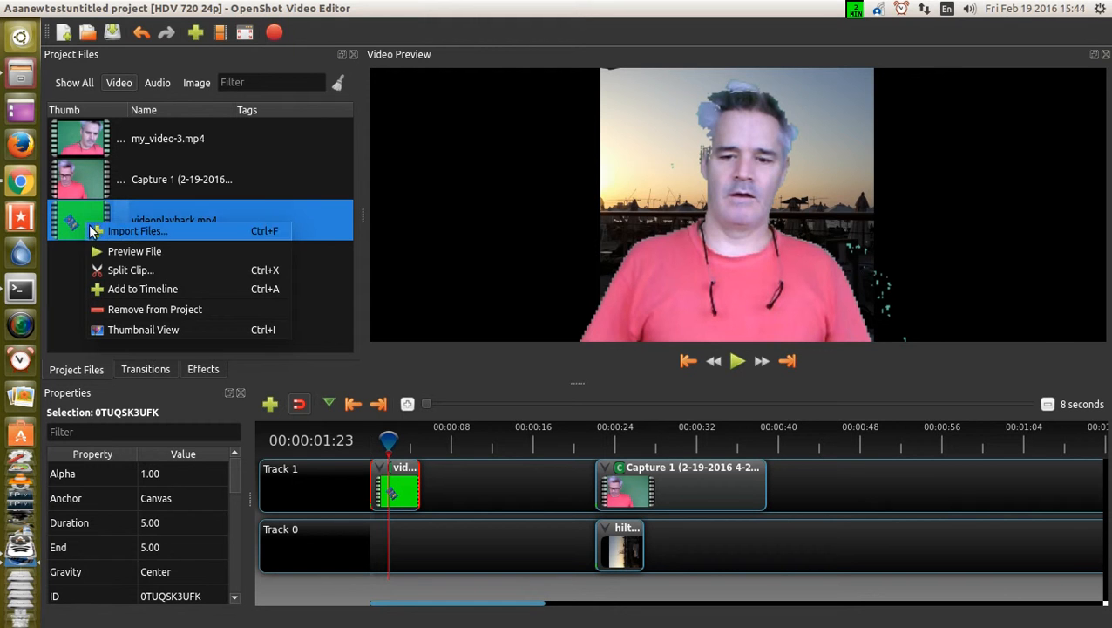
click(129, 250)
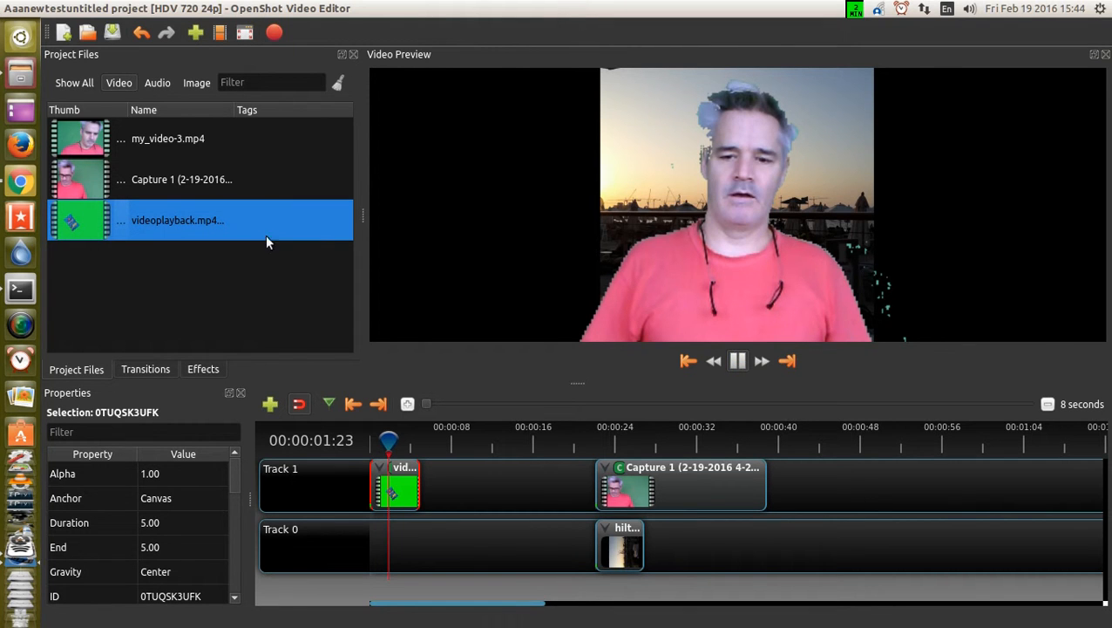
right_click(186, 220)
click(215, 250)
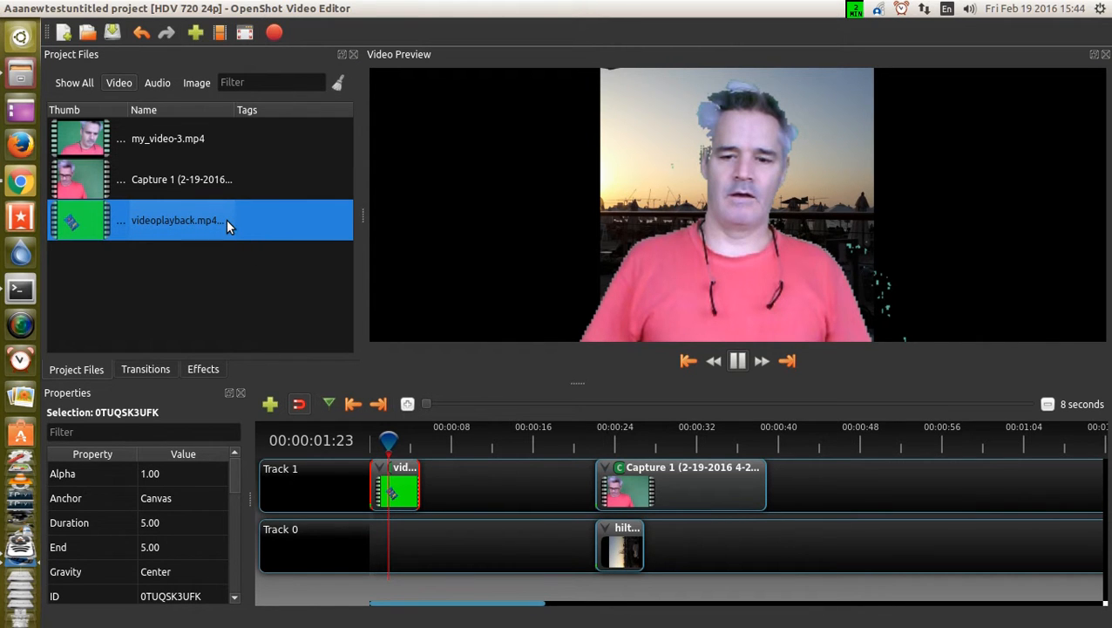
right_click(226, 219)
click(265, 250)
right_click(99, 224)
click(144, 250)
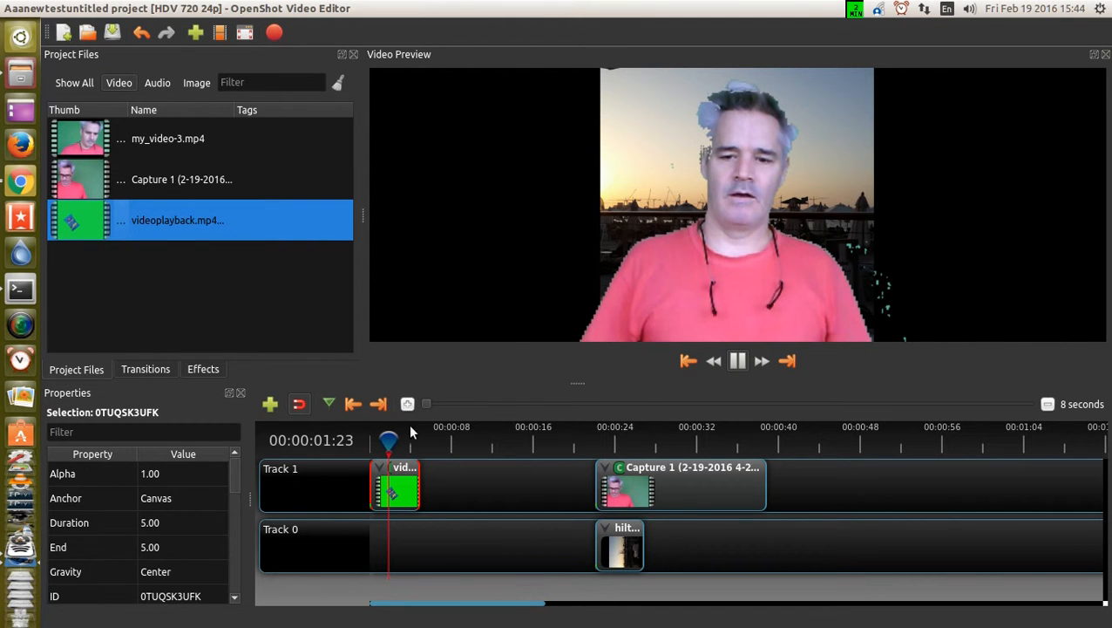
- Try to play the timeline from about 2 seconds, and preview videoplayback.mp4 again from the project files
drag(387, 433, 392, 434)
click(737, 361)
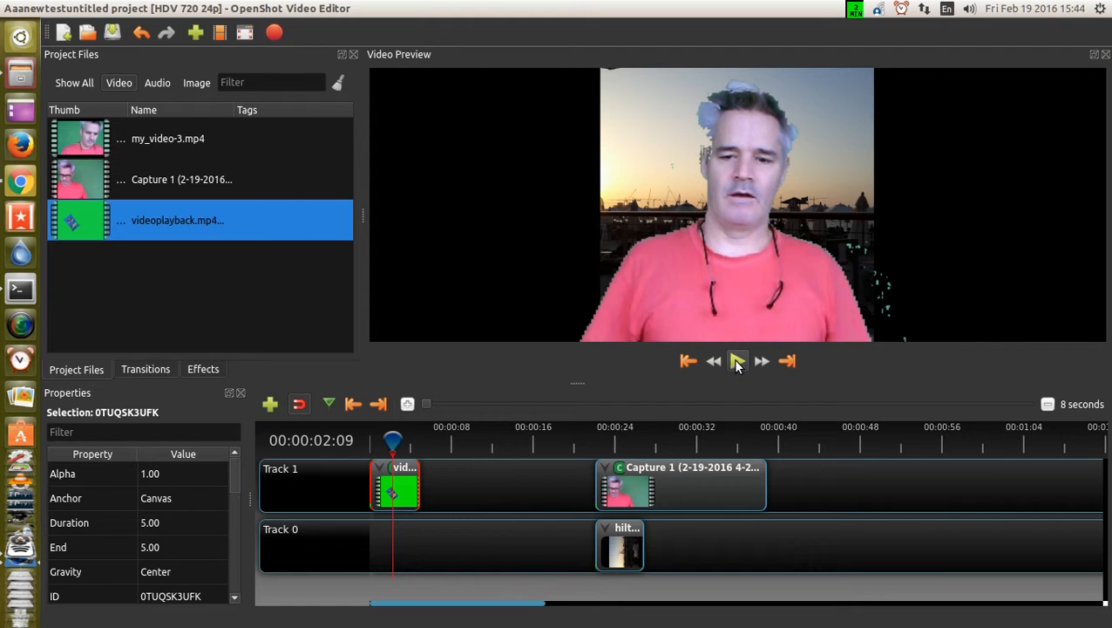
click(737, 362)
drag(389, 433, 381, 443)
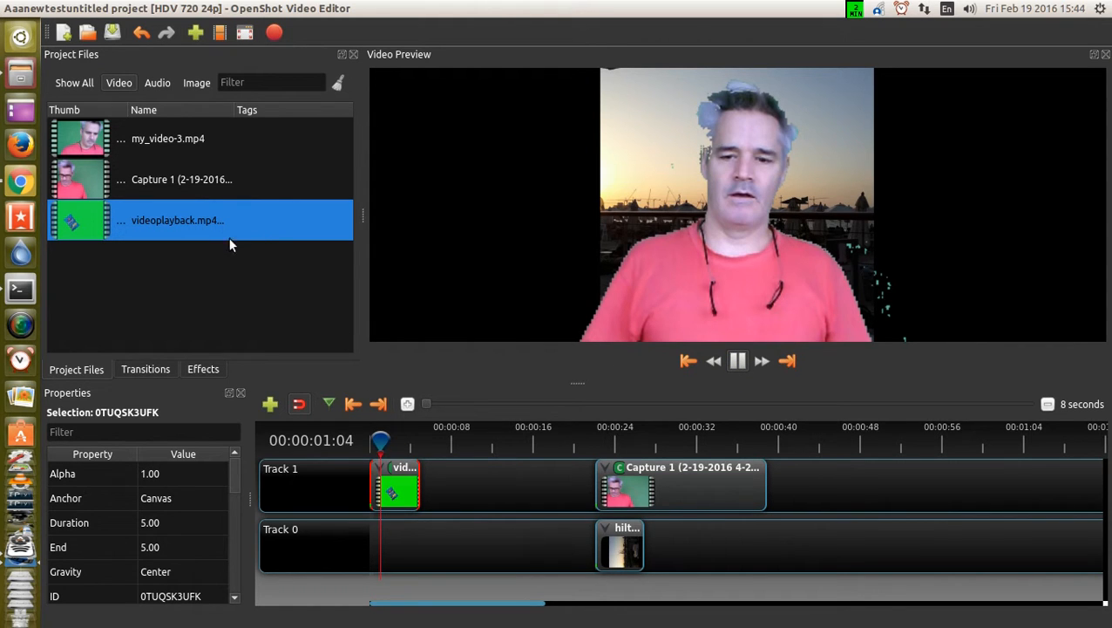
right_click(206, 219)
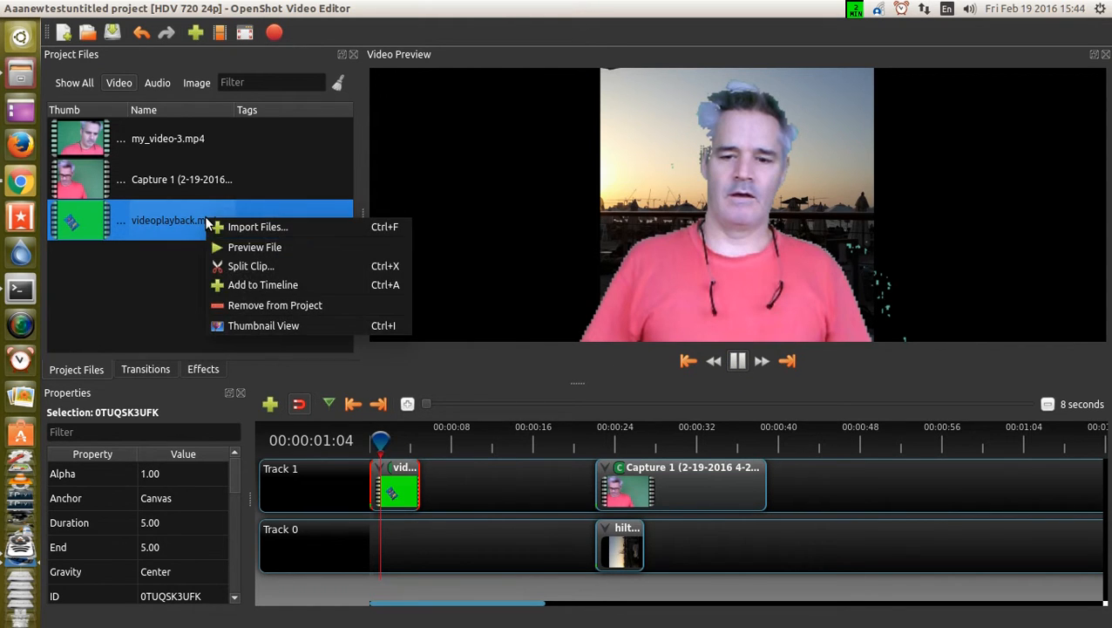
click(257, 247)
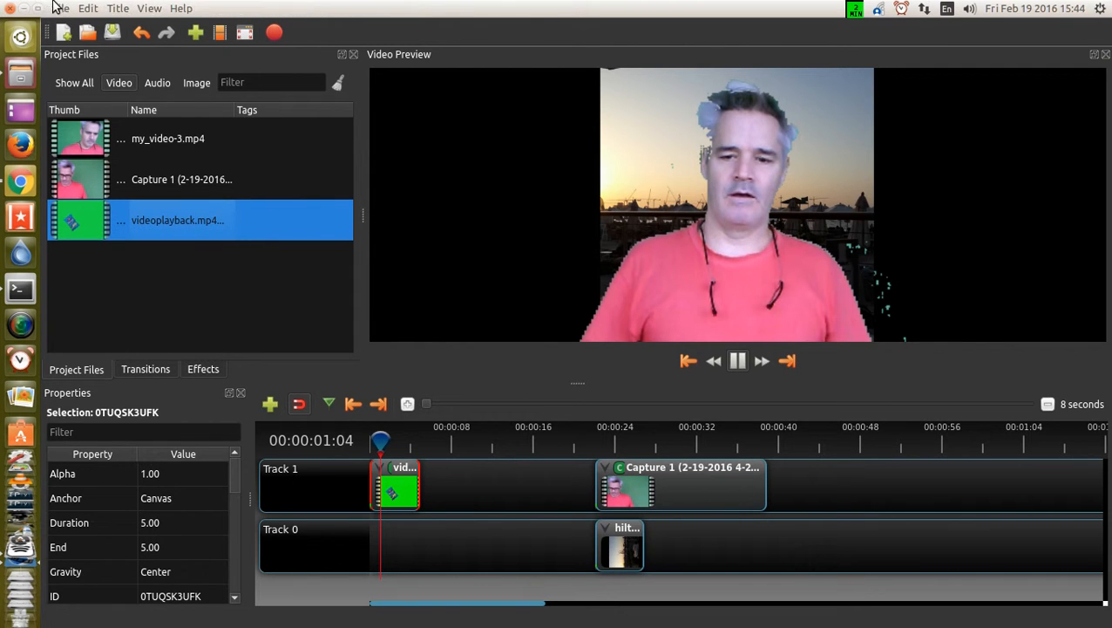
- Save the project under the new name aaaanewtestUntitled Project.osp on the Desktop
click(61, 8)
click(112, 103)
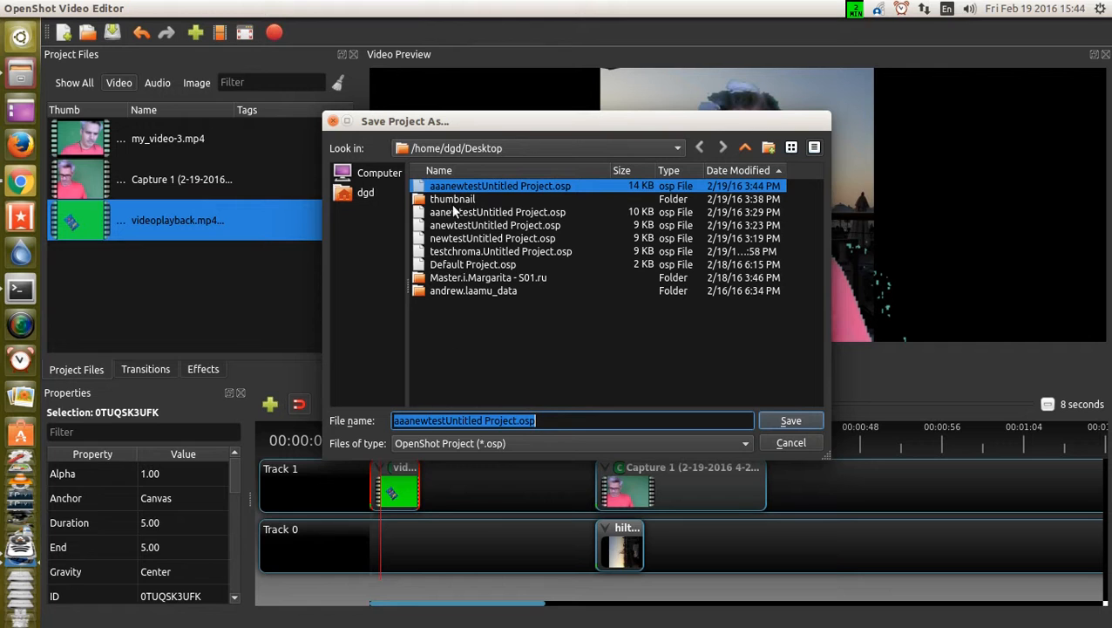
click(412, 423)
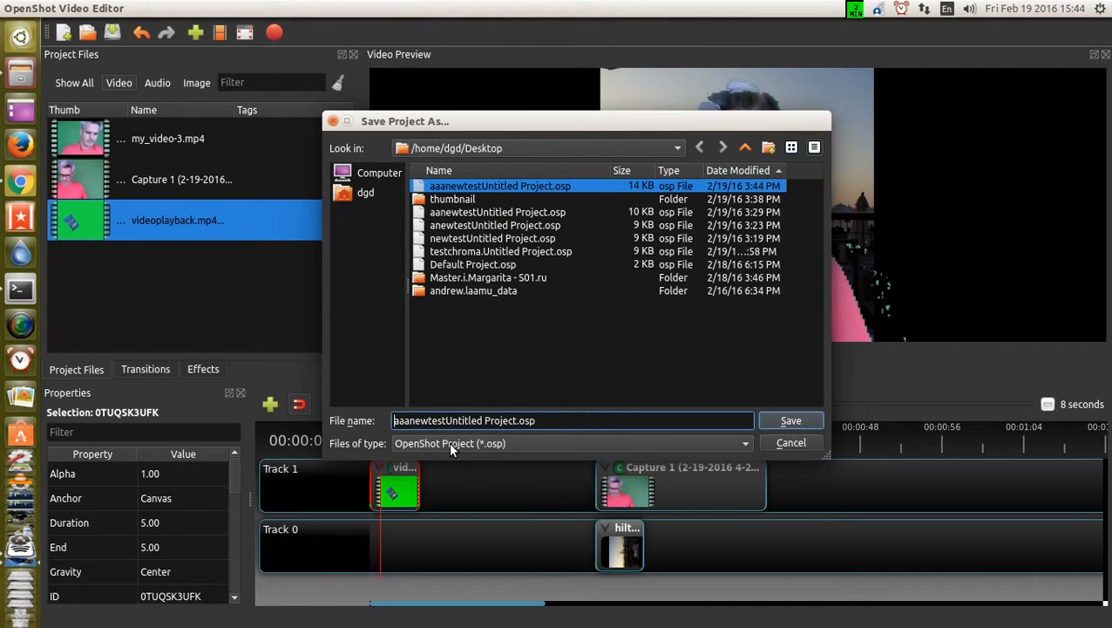
text(a)
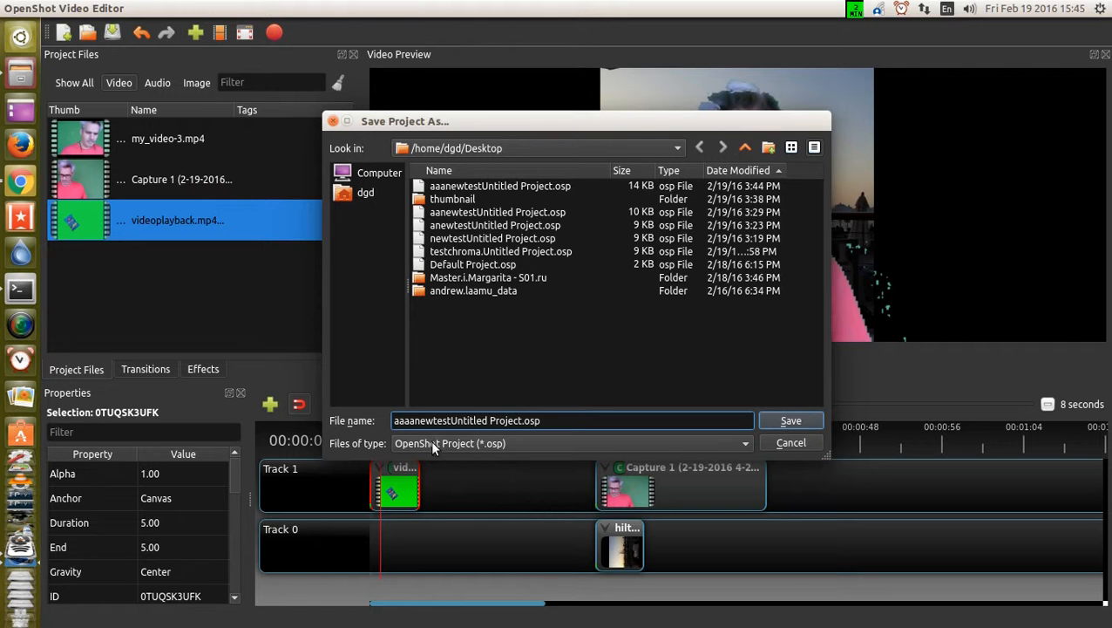
click(791, 421)
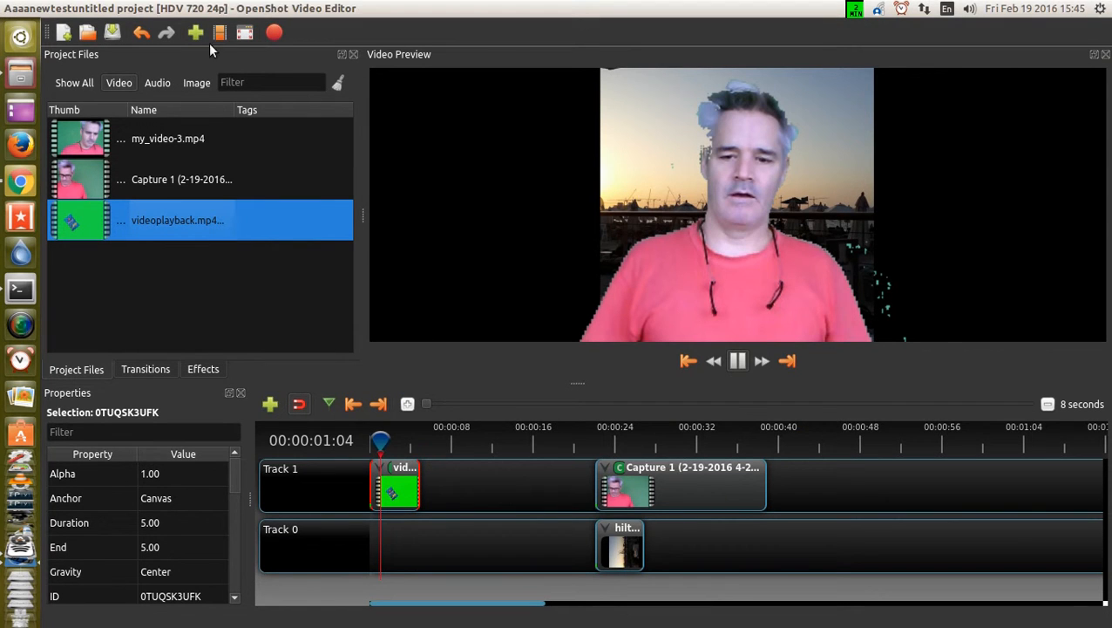
- Quit the video editor and sort the Desktop folder in the file manager by modification date, newest first
click(61, 8)
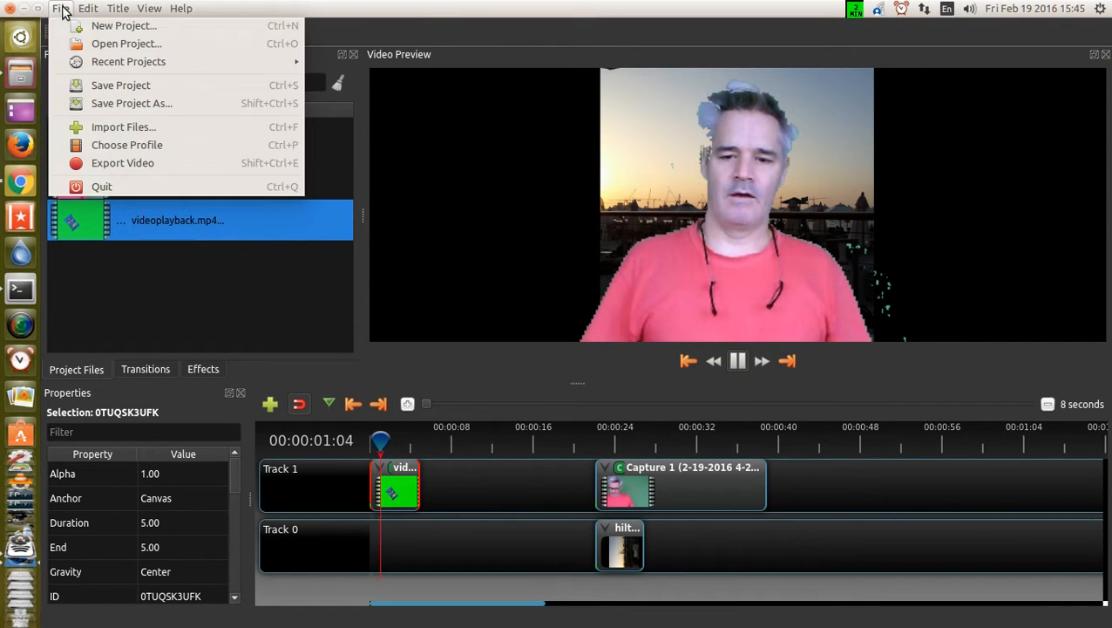
click(105, 186)
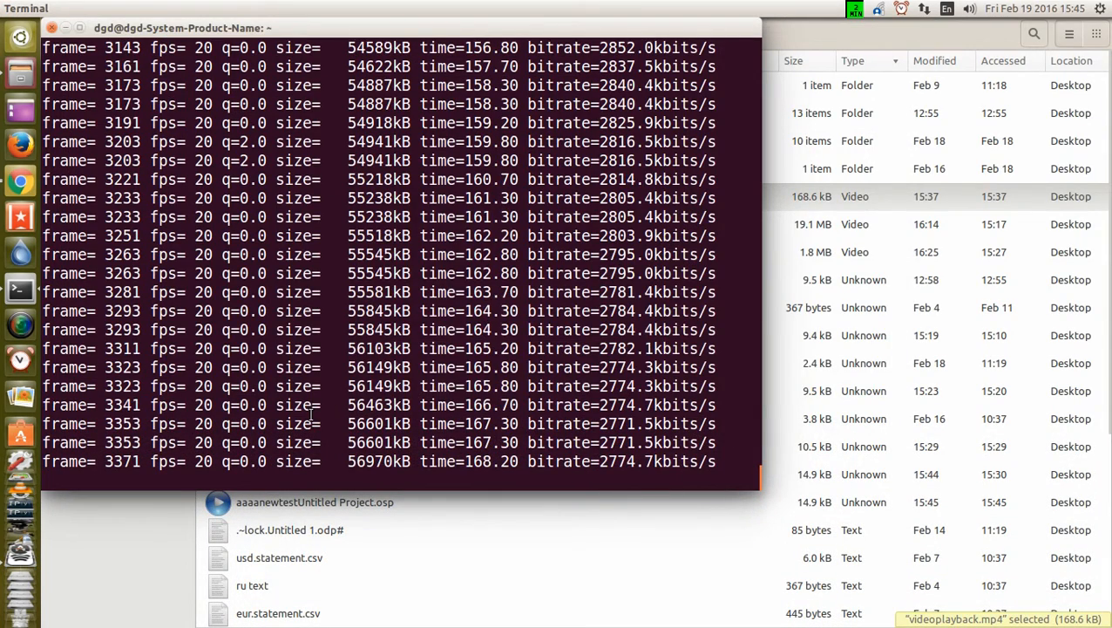
key(alt+Tab)
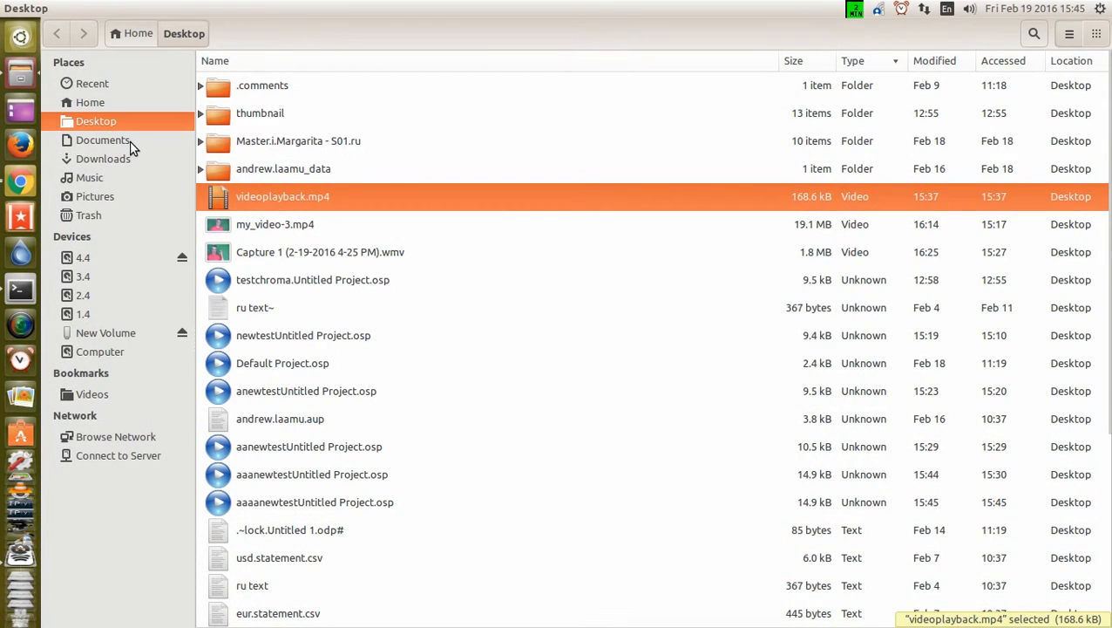
click(111, 122)
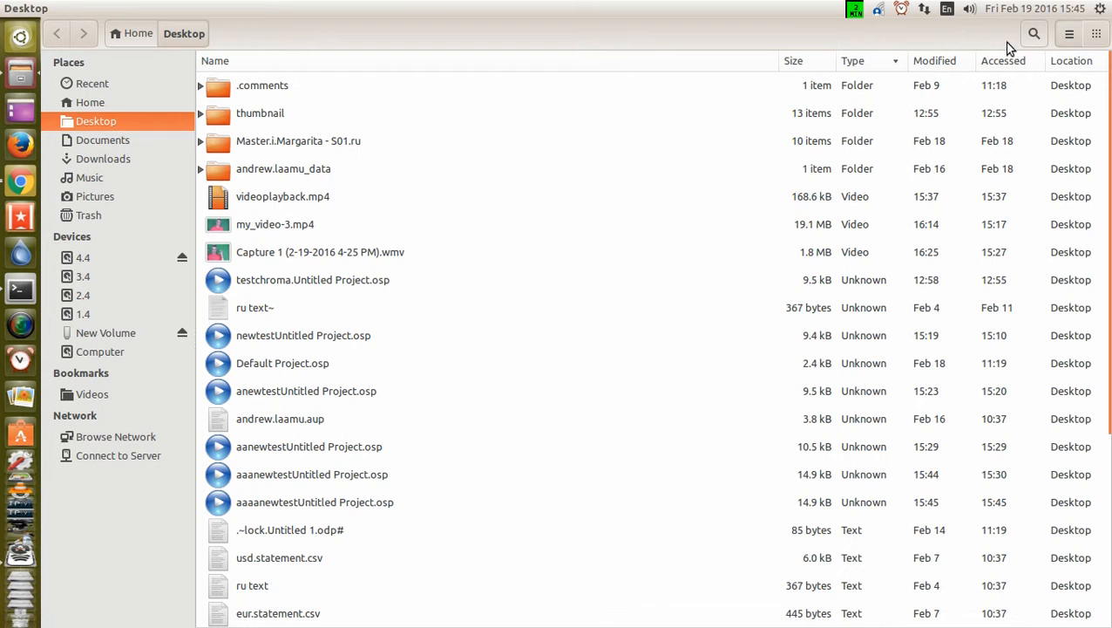
click(940, 61)
click(939, 61)
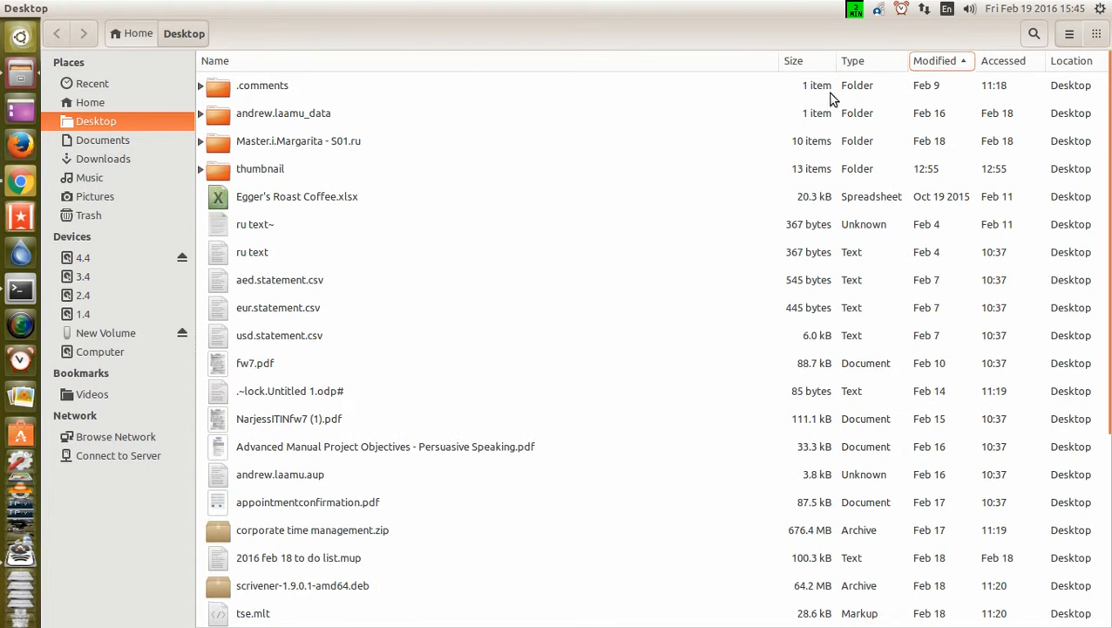
click(926, 62)
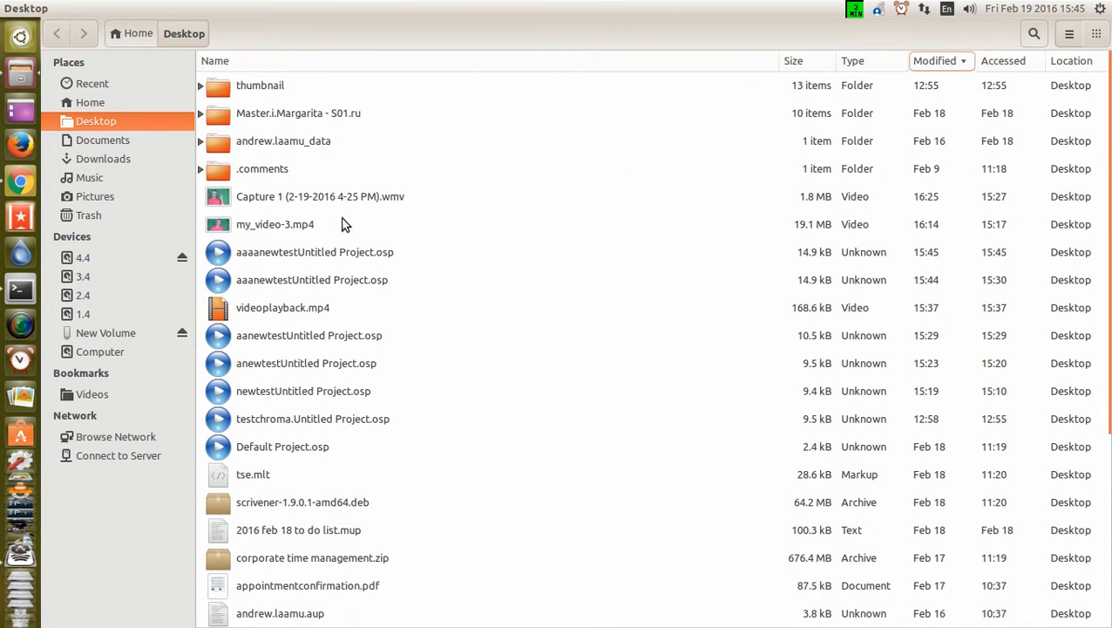
- Try to open the newly saved aaaanewtestUntitled Project.osp with OpenShot Video Editor
click(288, 256)
right_click(288, 255)
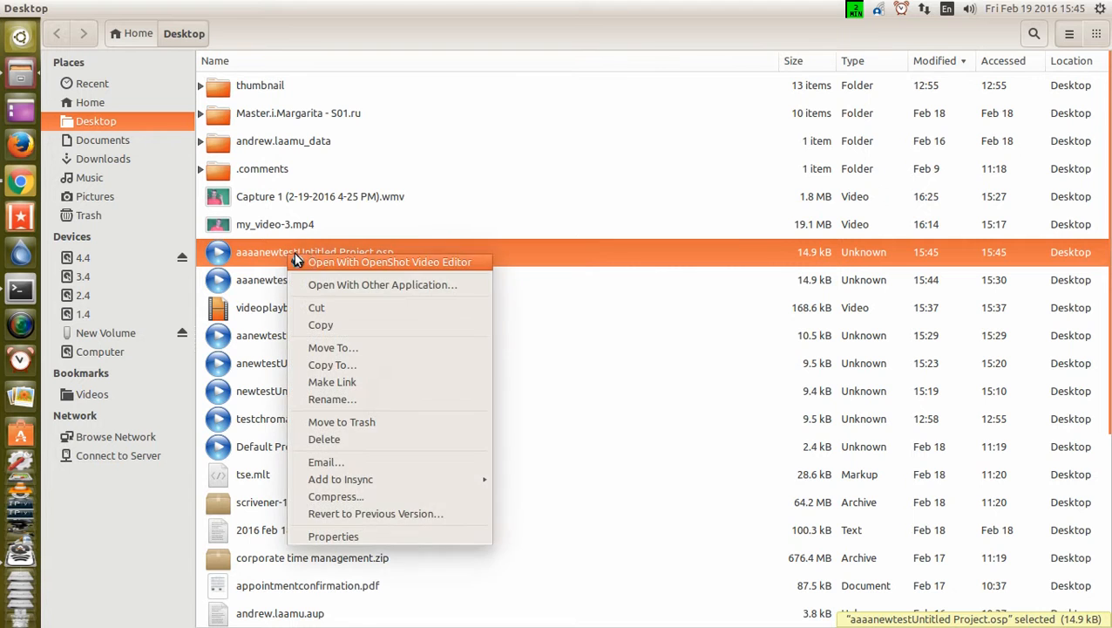
click(333, 255)
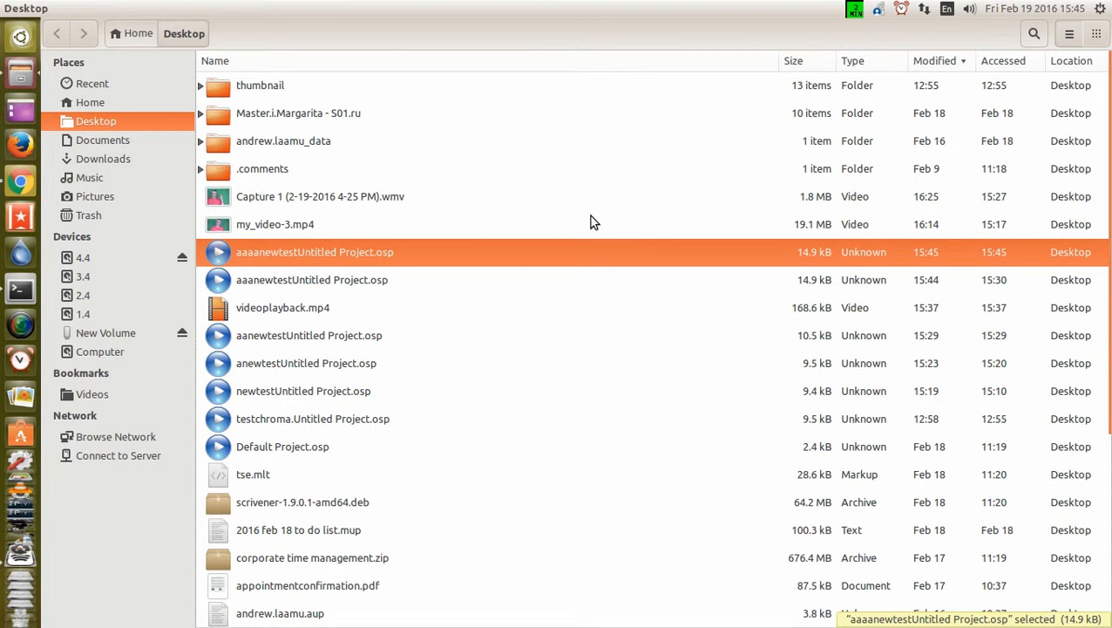
key(alt+Tab)
key(alt+Tab)
key(alt+Tab)
key(alt+Tab)
key(alt+Tab)
key(alt+Tab)
key(alt+Tab)
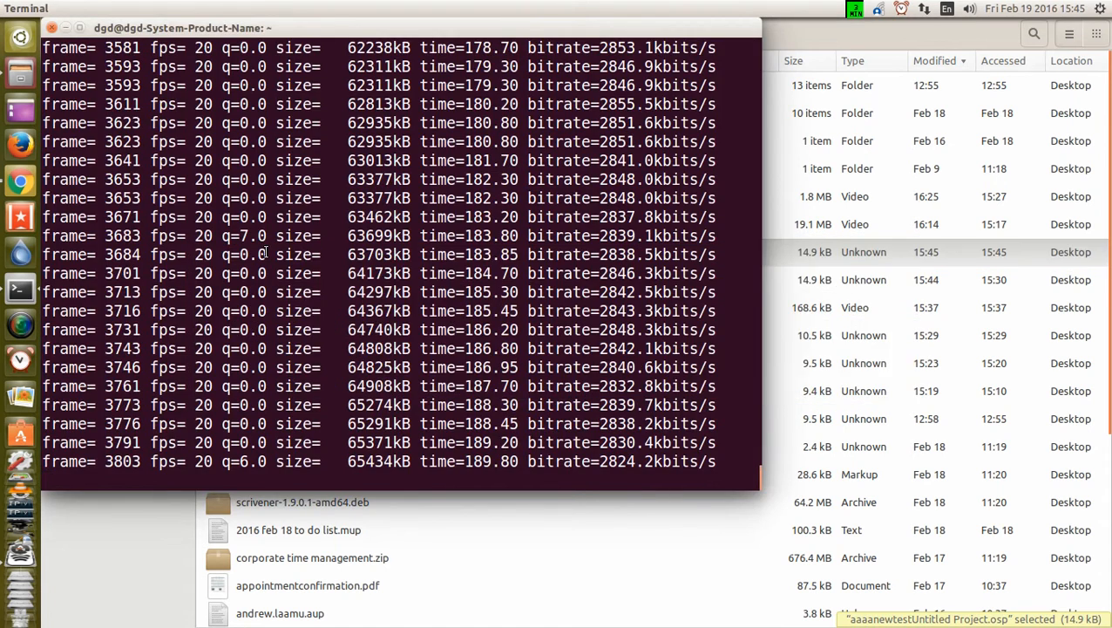
- Return to the Desktop folder and open aaaanewtestUntitled Project.osp with OpenShot Video Editor
key(alt+Tab)
right_click(263, 249)
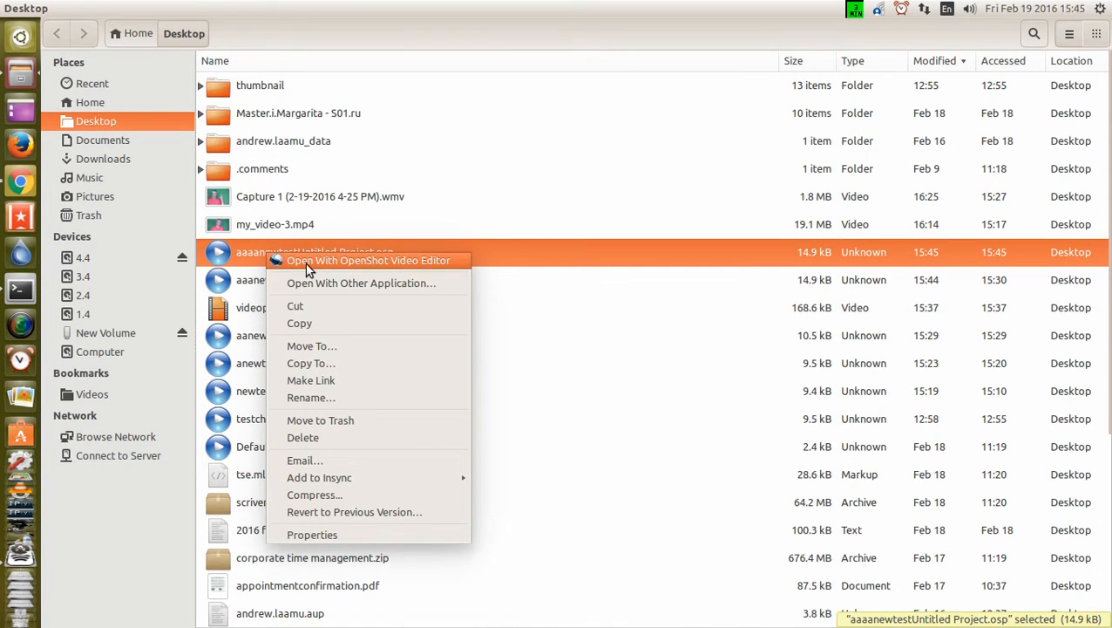
click(307, 267)
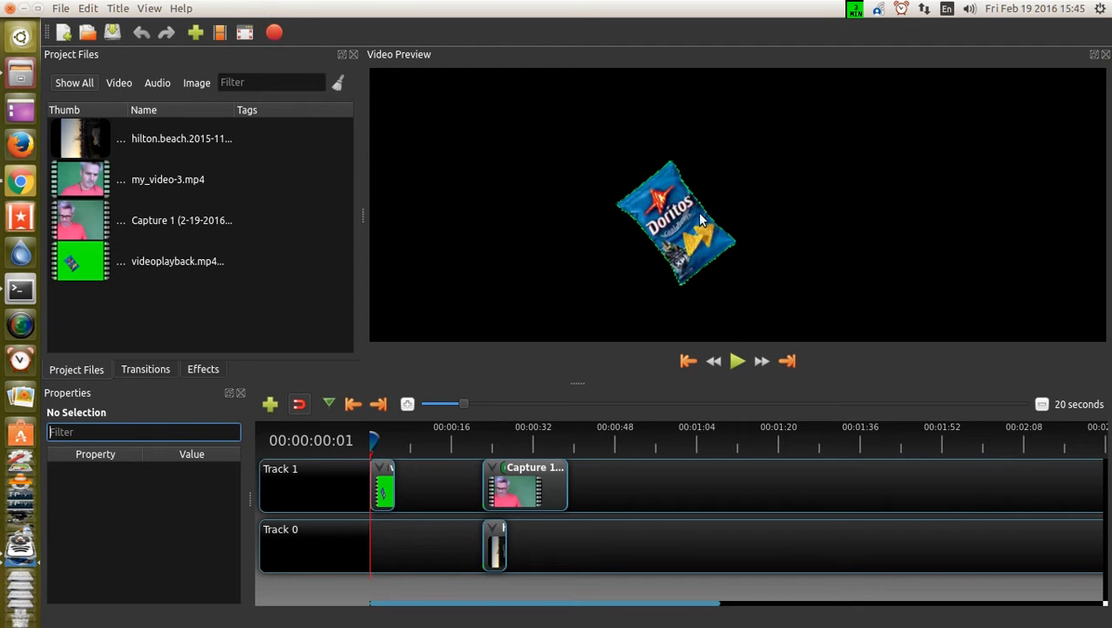
- Preview the original videoplayback.mp4 from the project files with its green background
click(81, 266)
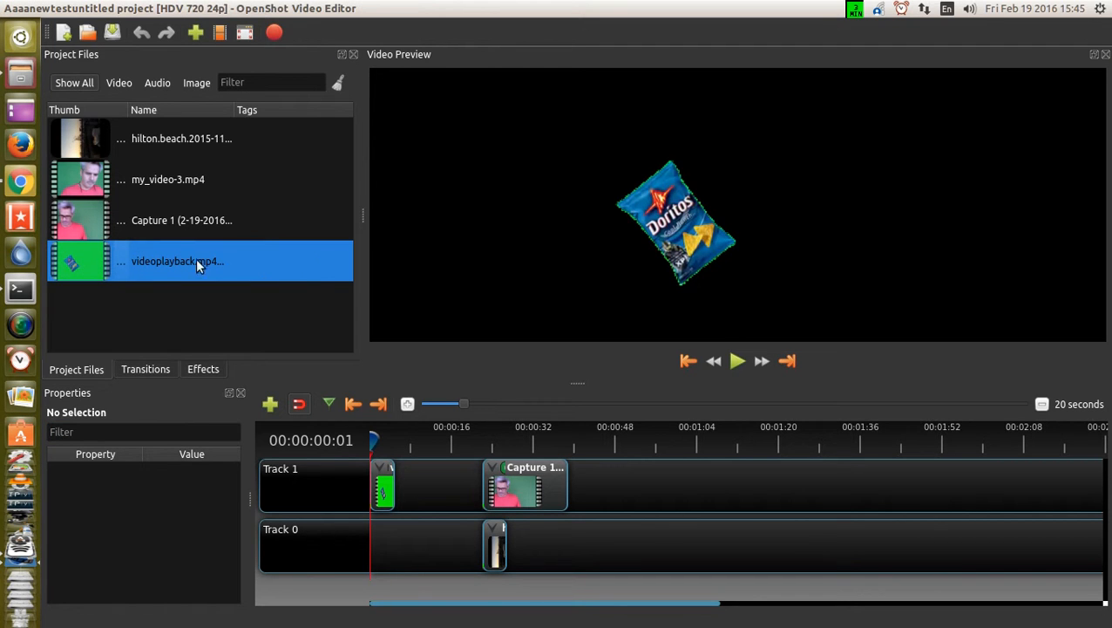
right_click(152, 252)
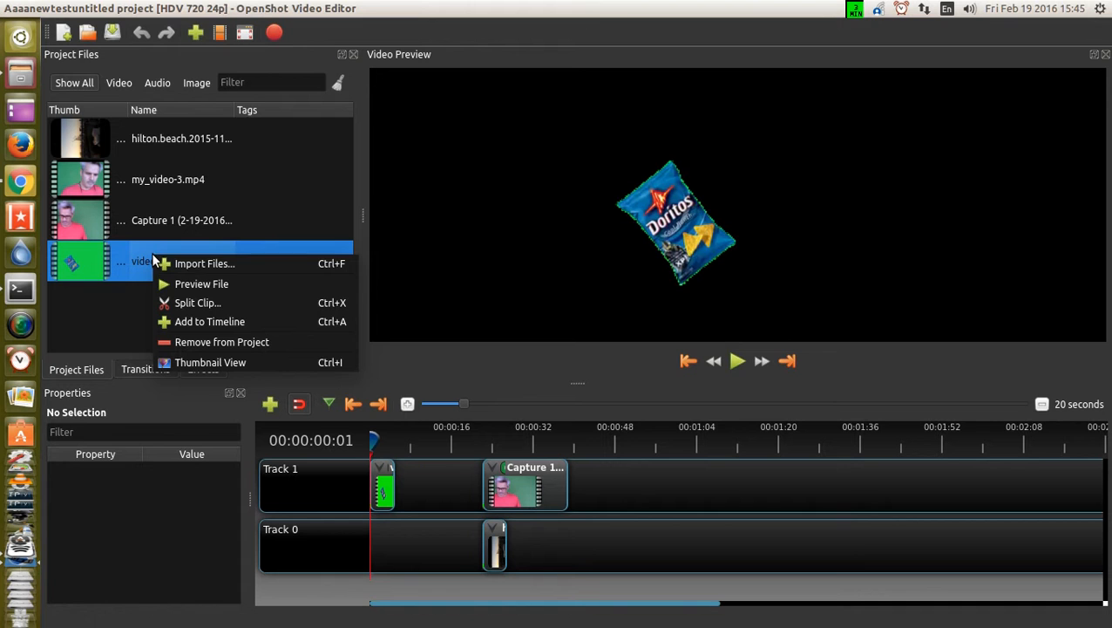
click(198, 287)
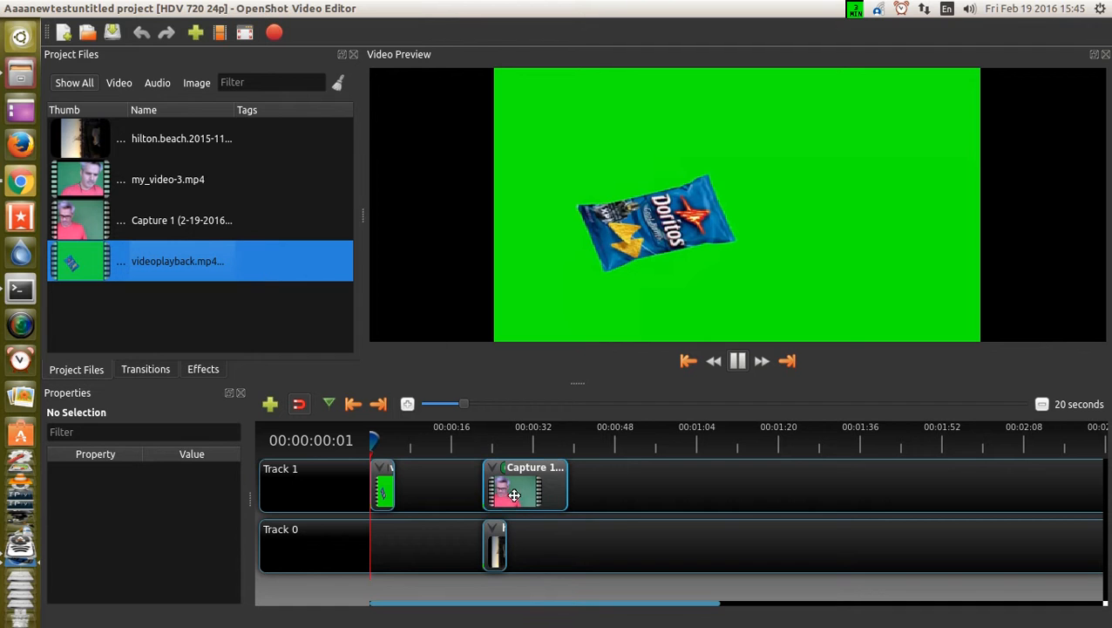
- Move the hilton beach clip on Track 0 to the timeline start, beneath the chip-bag clip, and save the project
drag(495, 538, 385, 538)
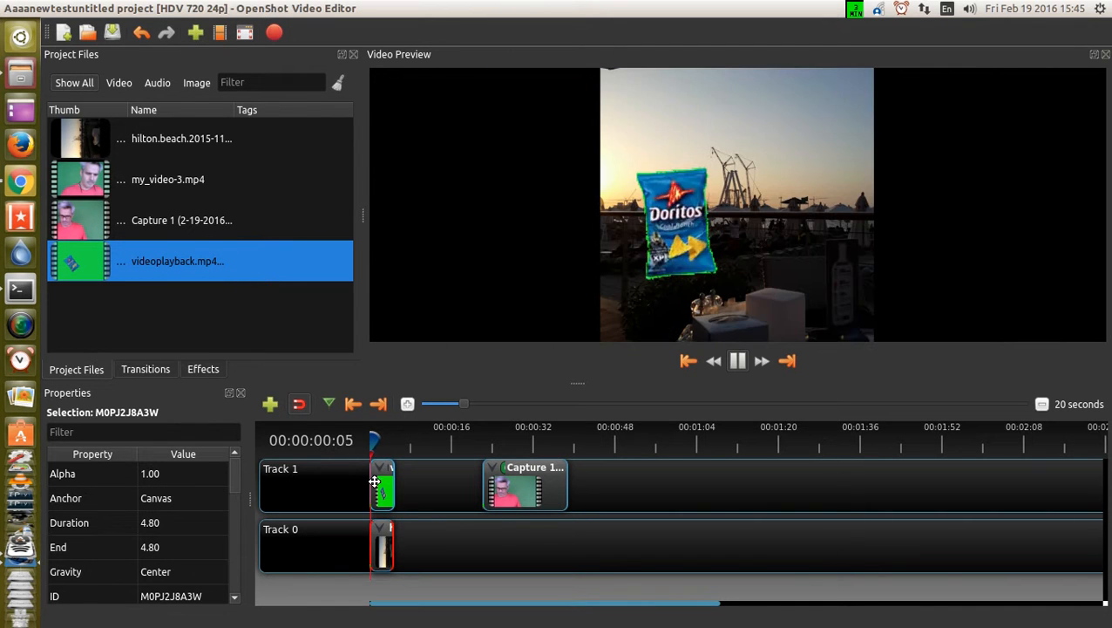
click(737, 360)
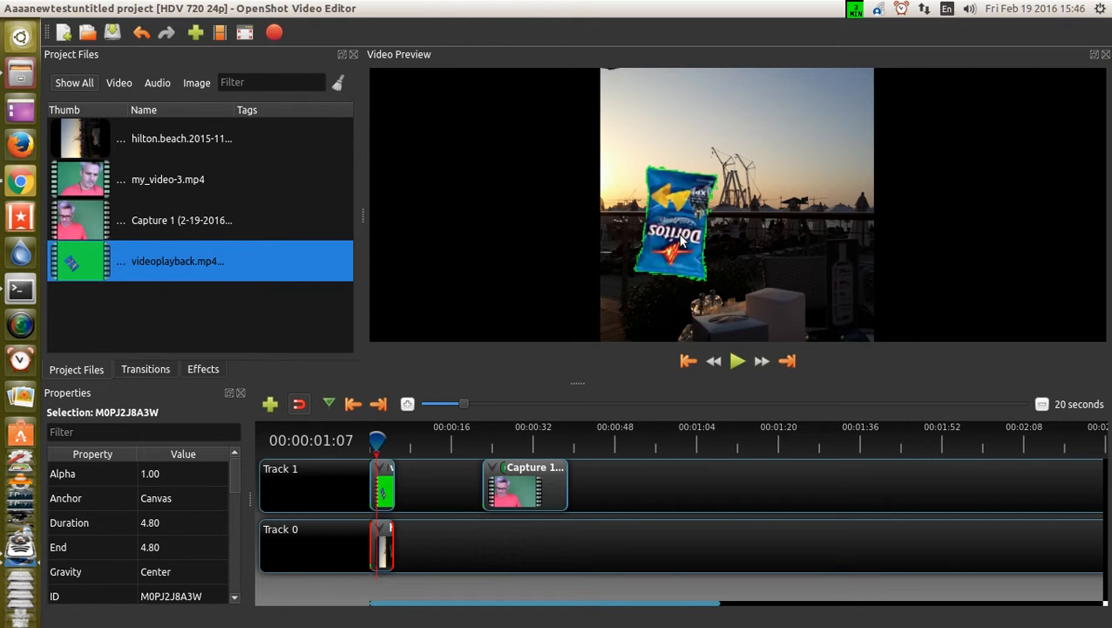
click(61, 8)
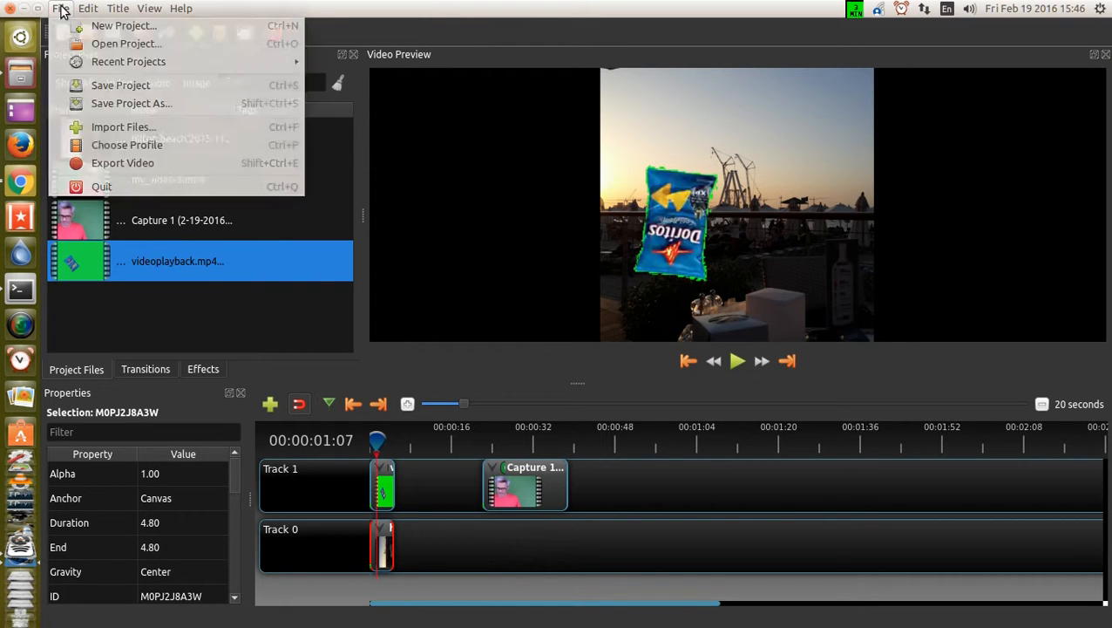
click(112, 87)
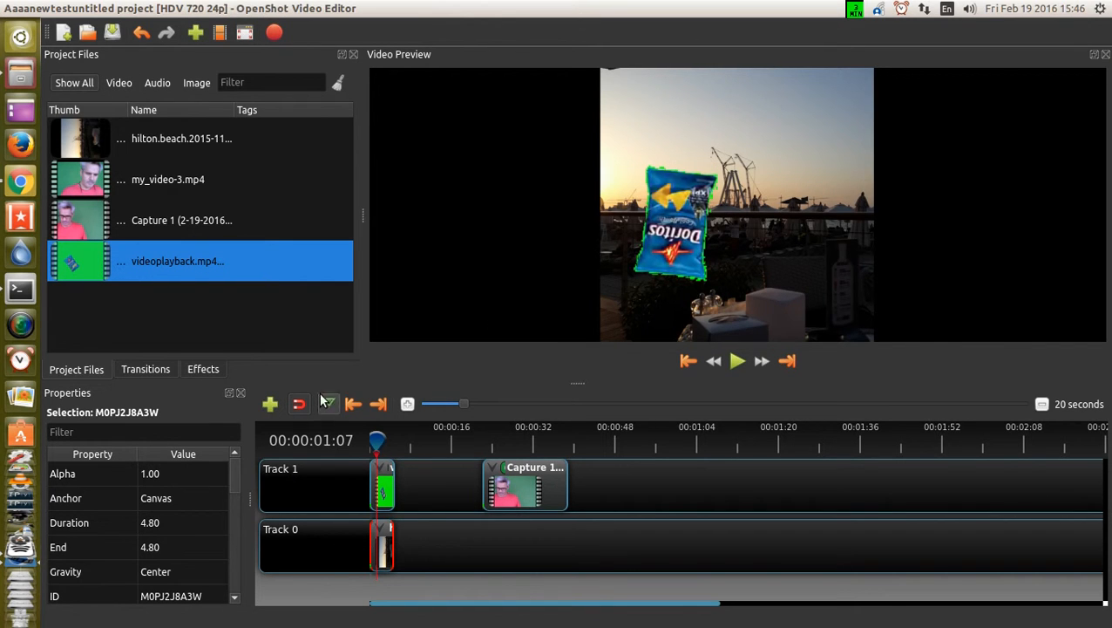
- Show the properties of the videoplayback clip on Track 1 and set the timeline scale to 8 seconds
click(380, 484)
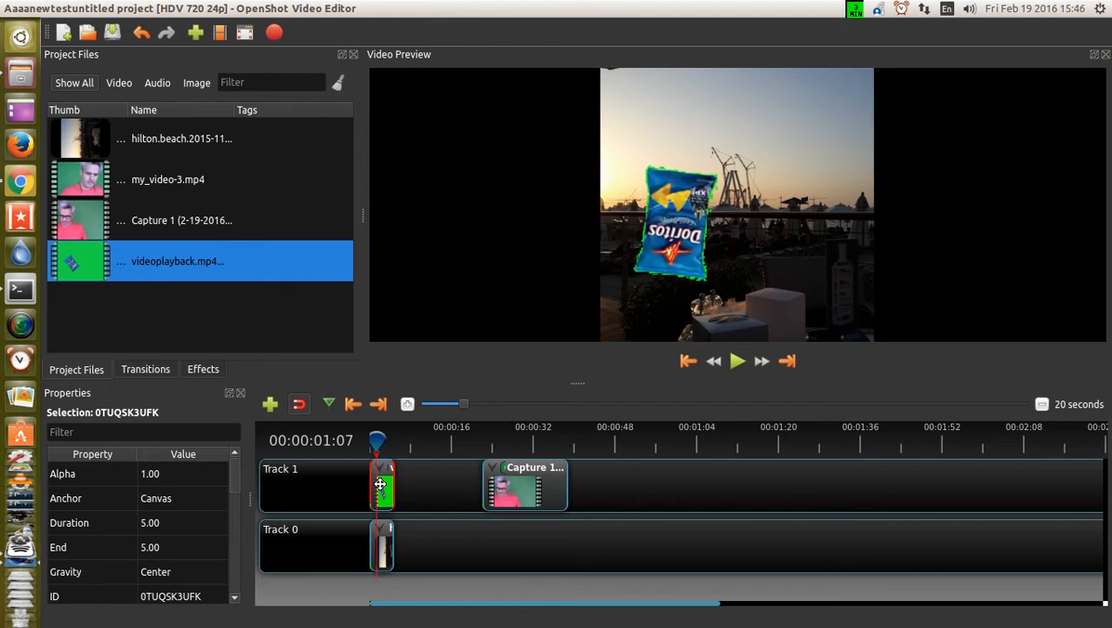
right_click(383, 473)
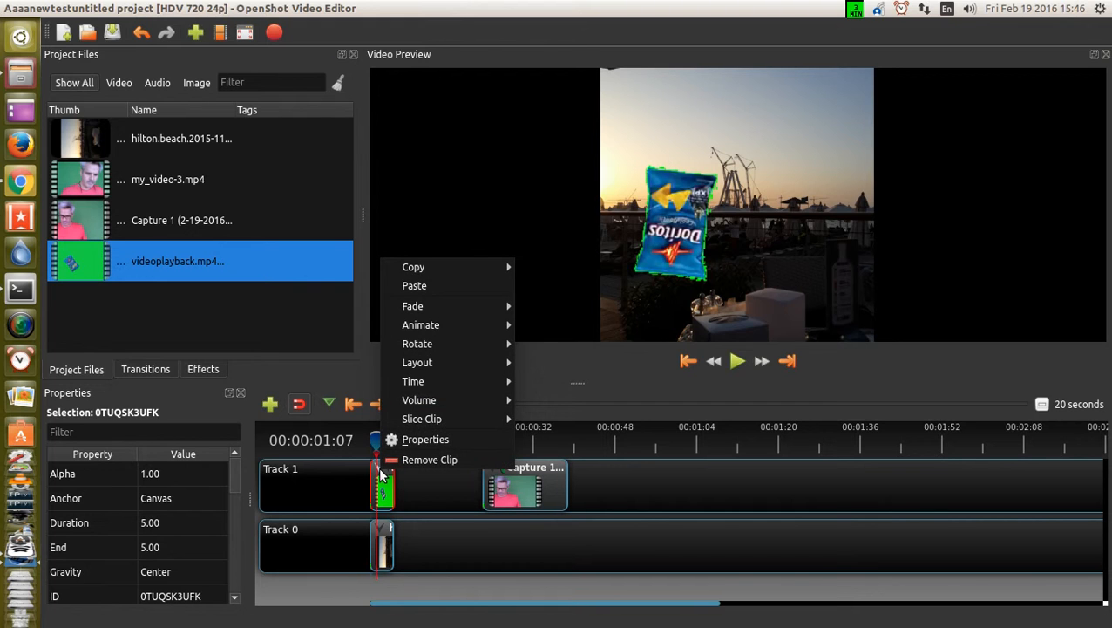
click(422, 440)
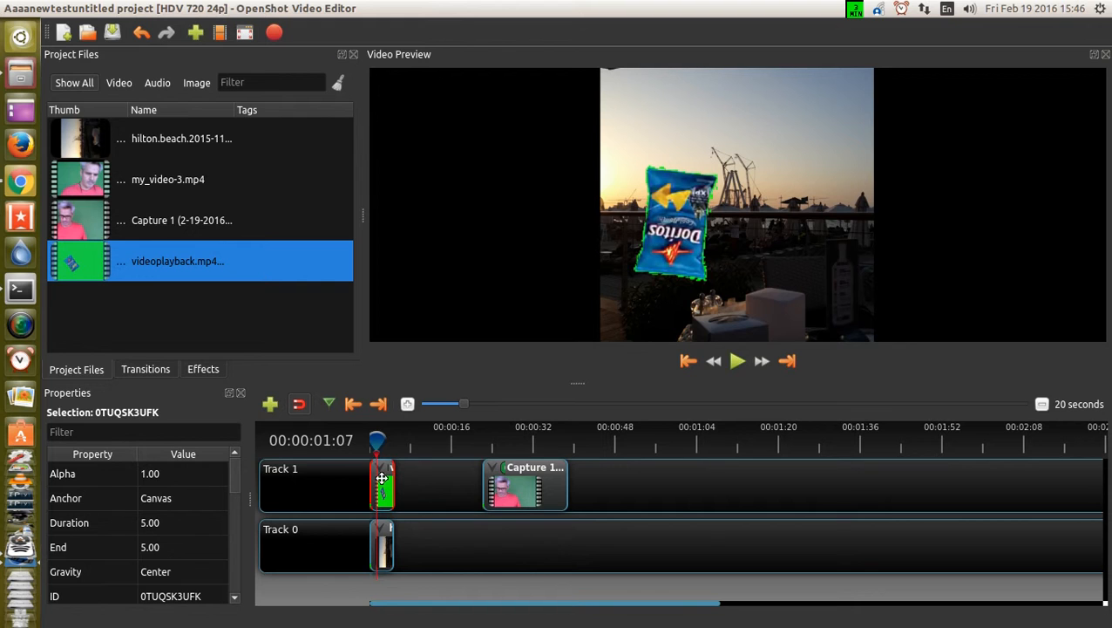
drag(462, 405, 364, 403)
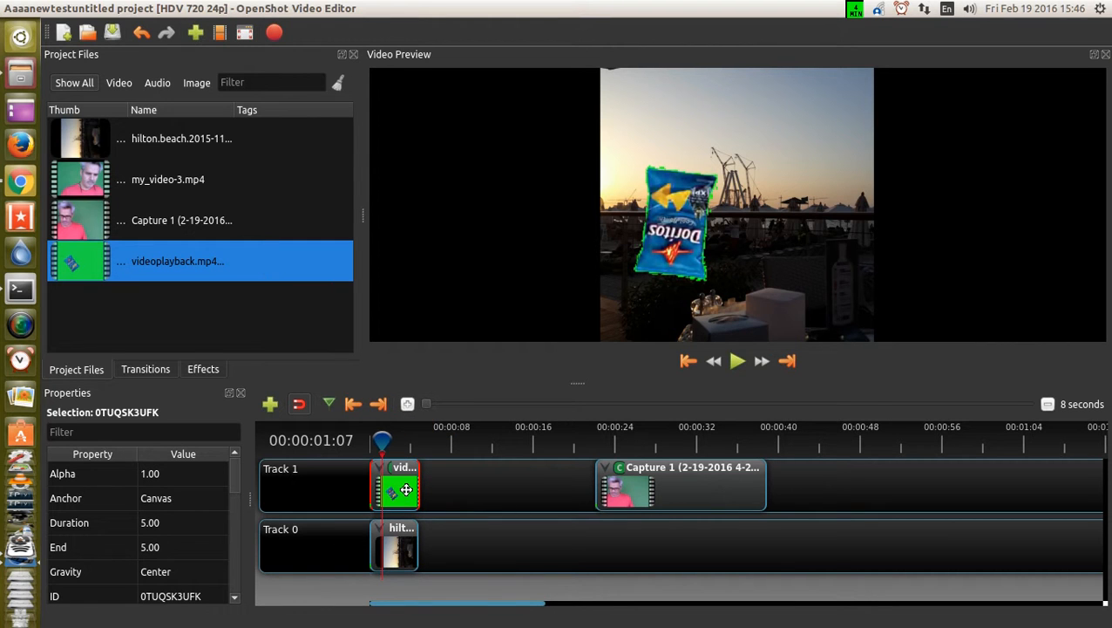
- Widen the project files list and its Name column, and filter the list to video files only
right_click(218, 261)
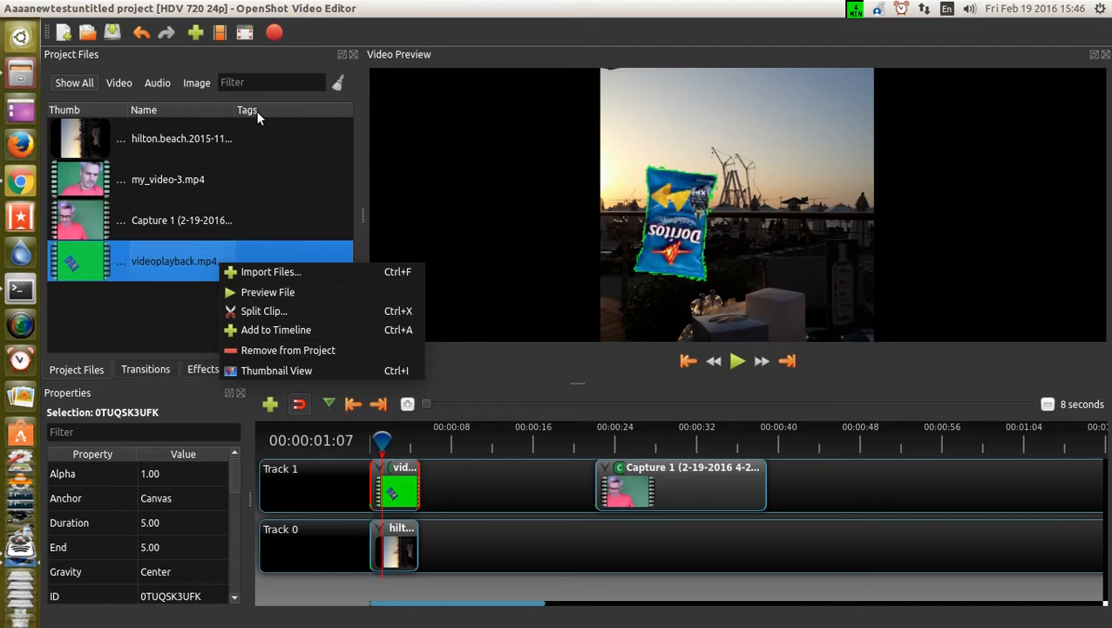
right_click(158, 255)
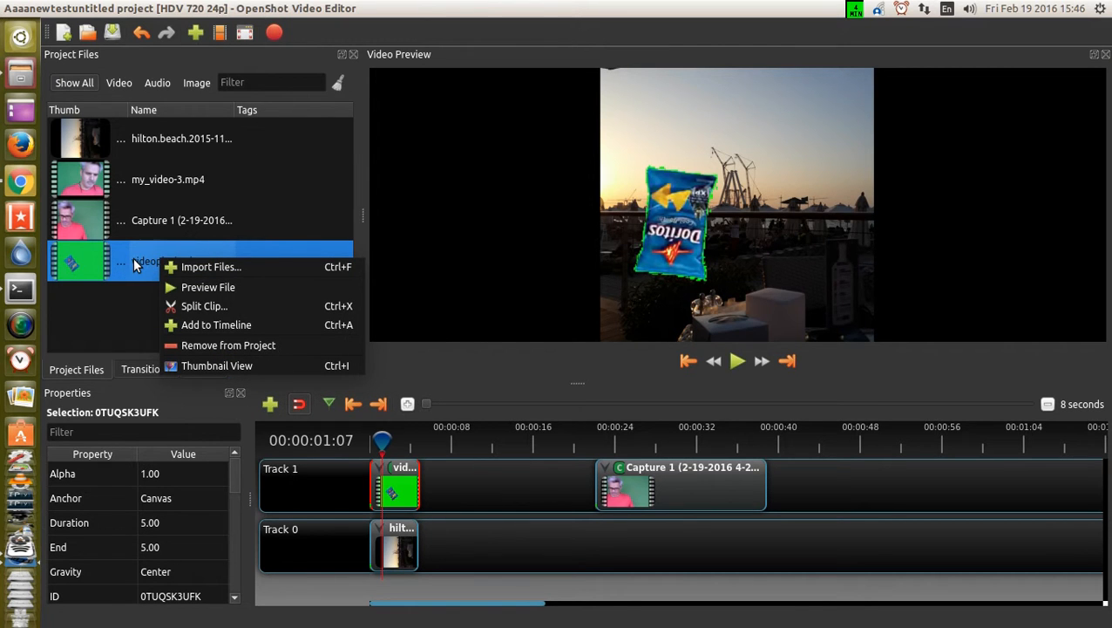
click(135, 259)
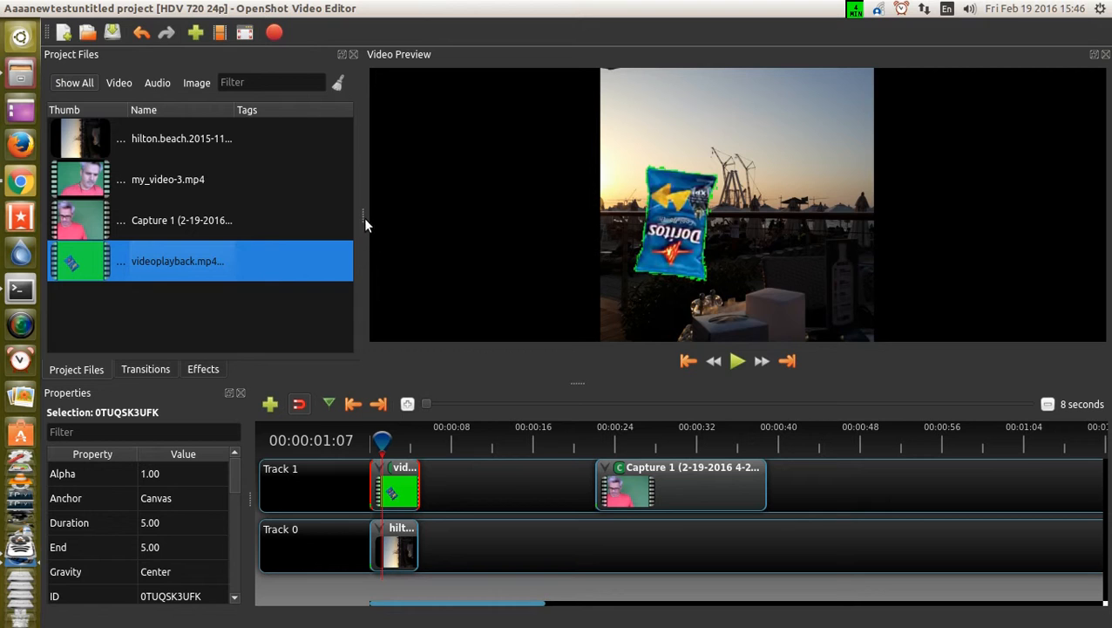
drag(365, 222, 540, 214)
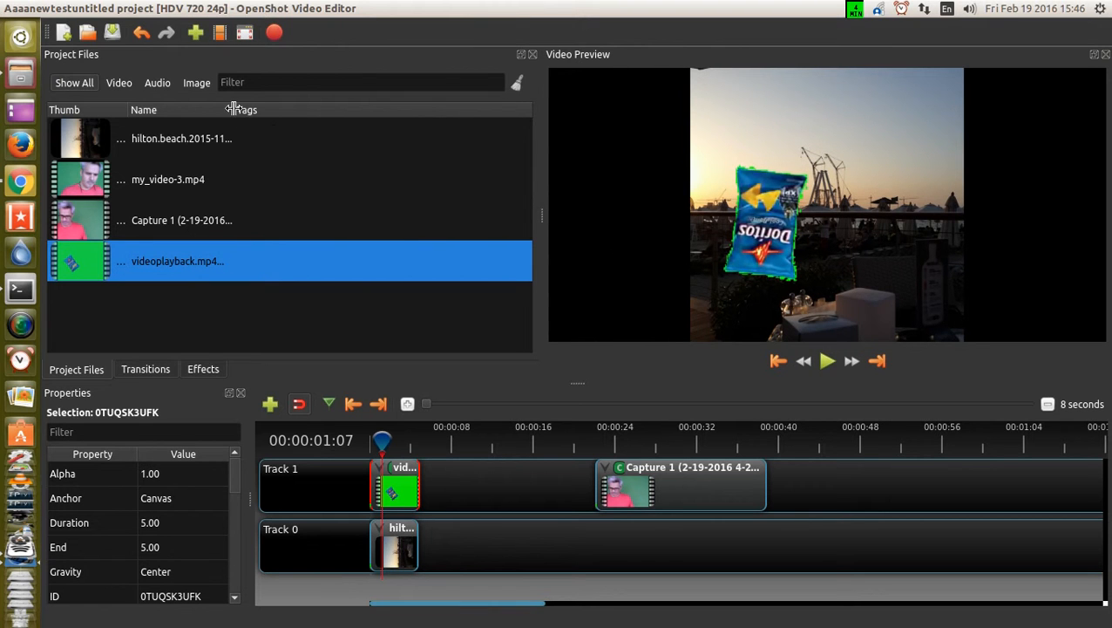
drag(234, 108, 284, 108)
click(119, 83)
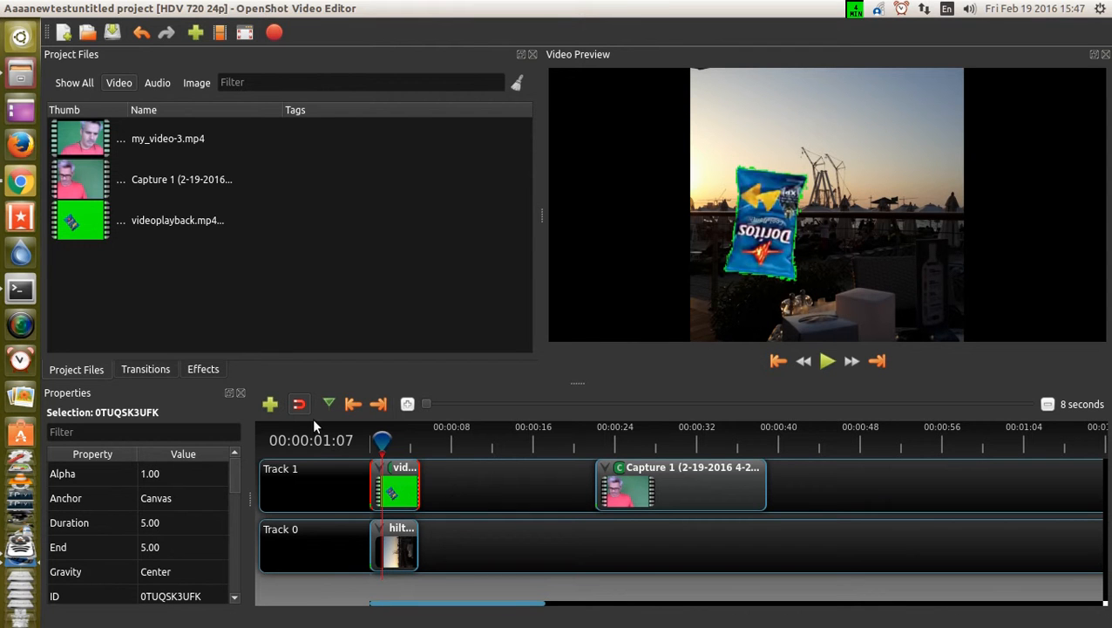
- Play and pause the chip-bag clip over the beach image repeatedly to examine its keyed edges, ending with the playhead at 00:00:01:19
key(space)
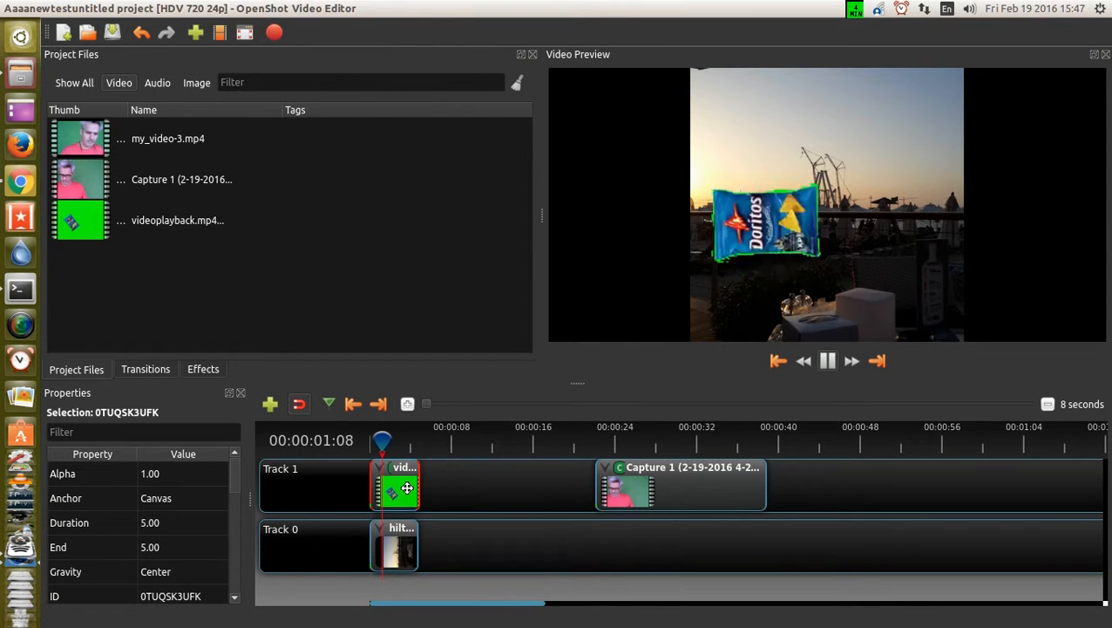
key(space)
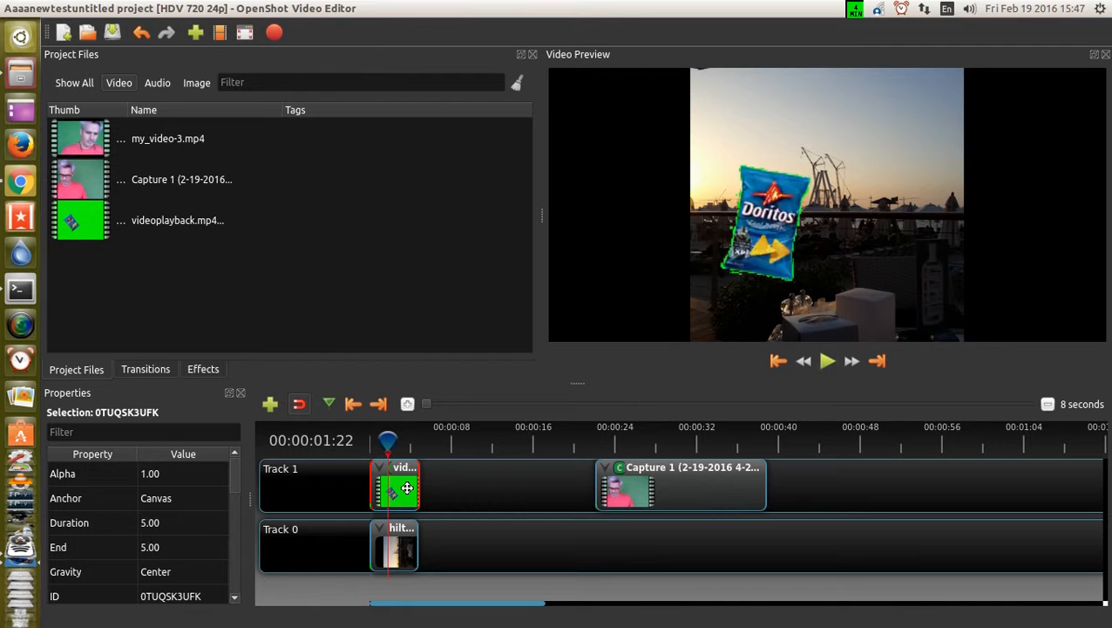
key(space)
key(space)
key(space)
key(space)
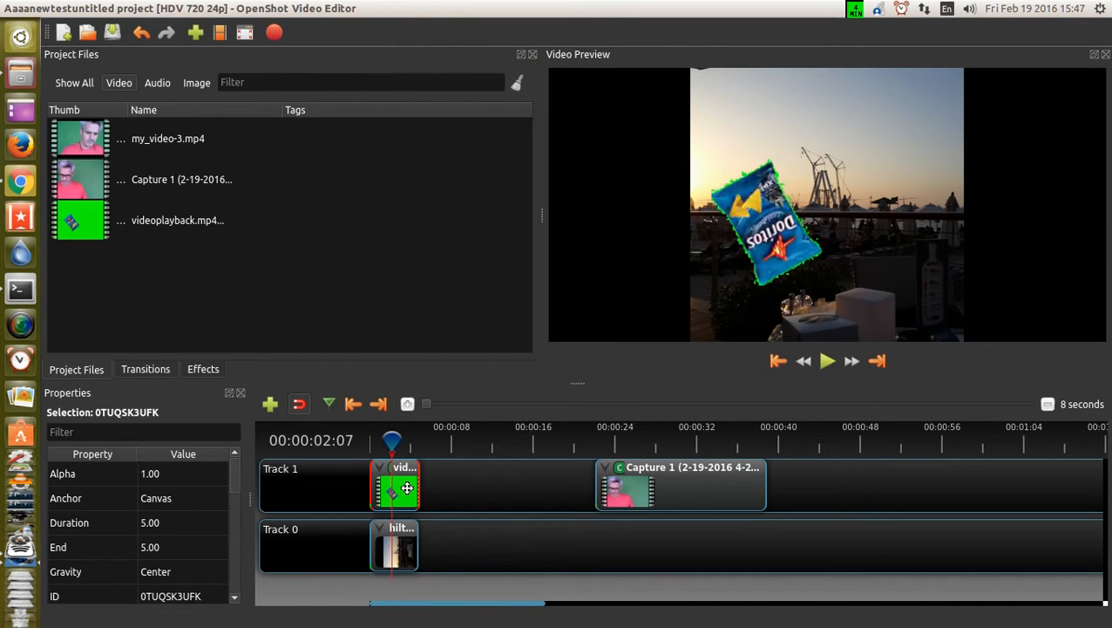
key(space)
key(space)
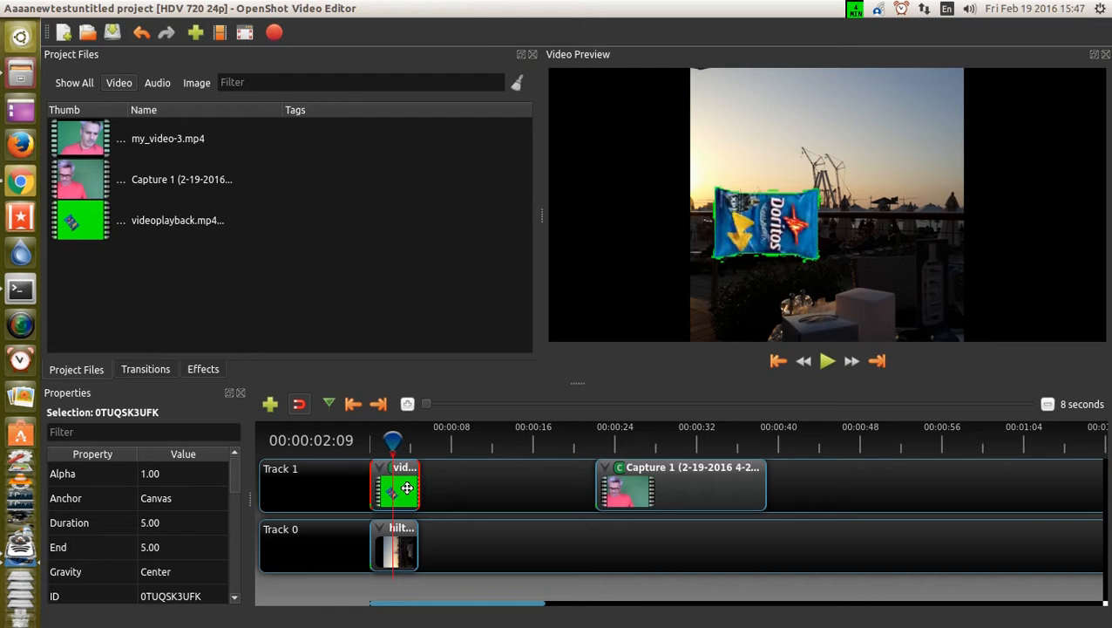
key(space)
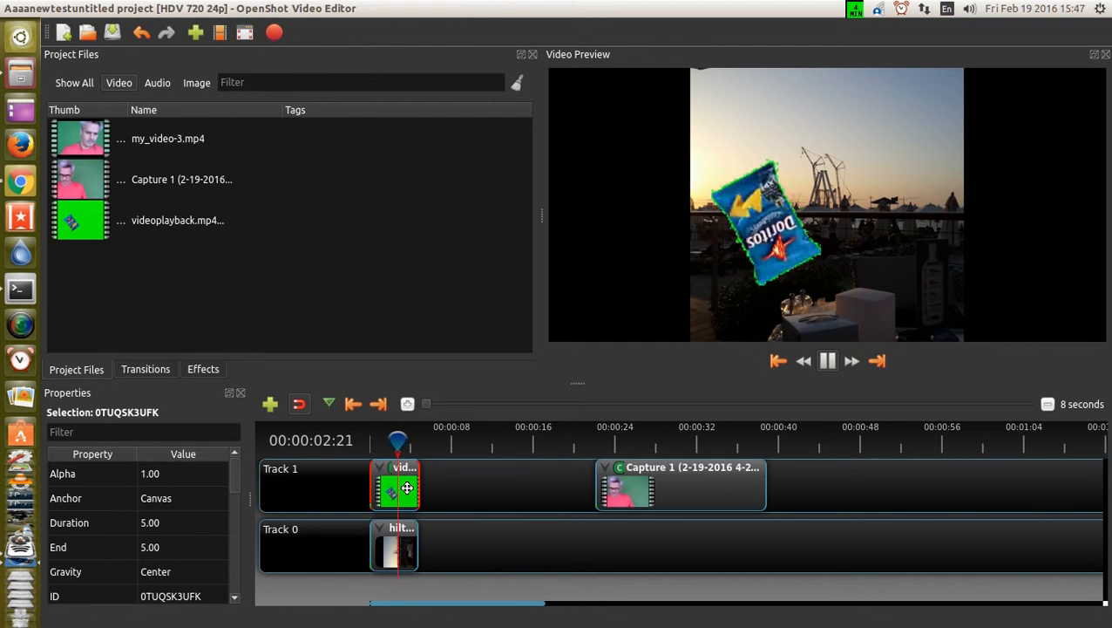
key(space)
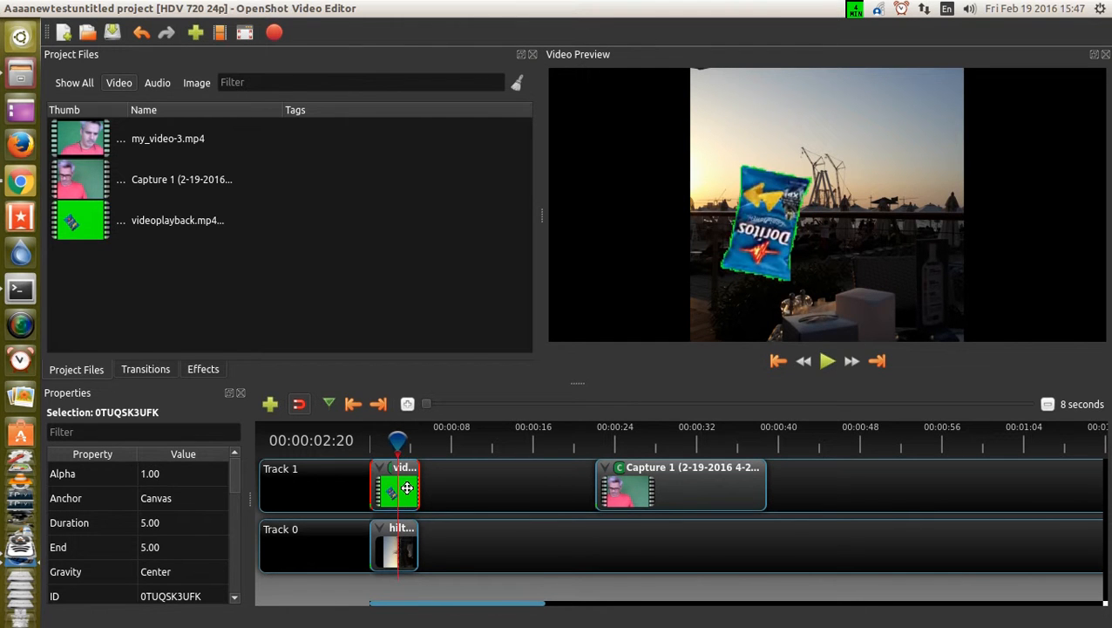
key(space)
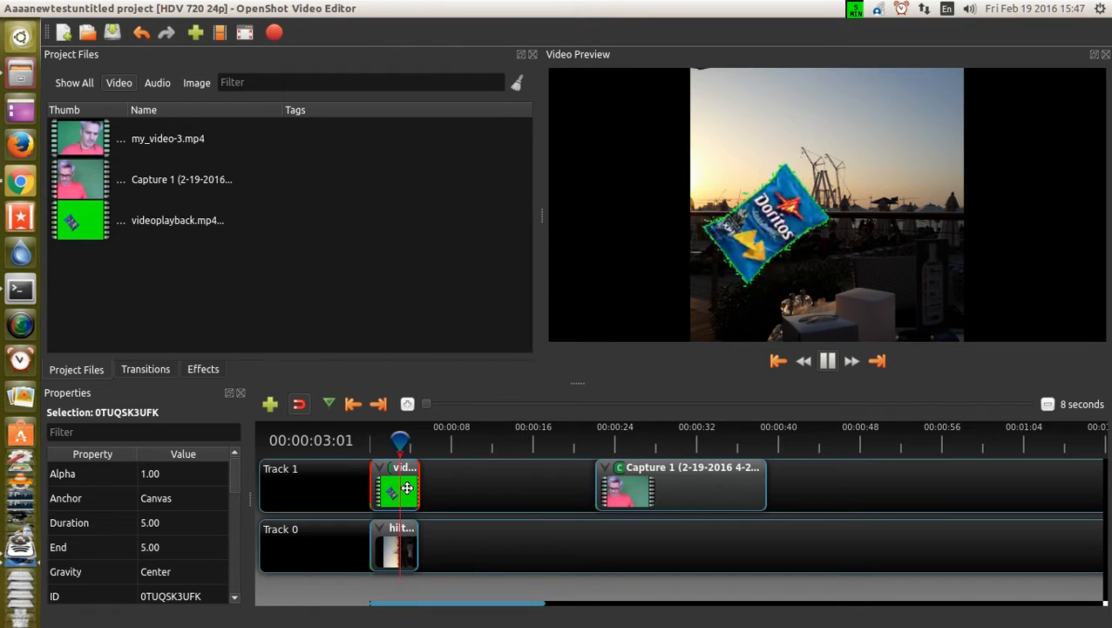
key(space)
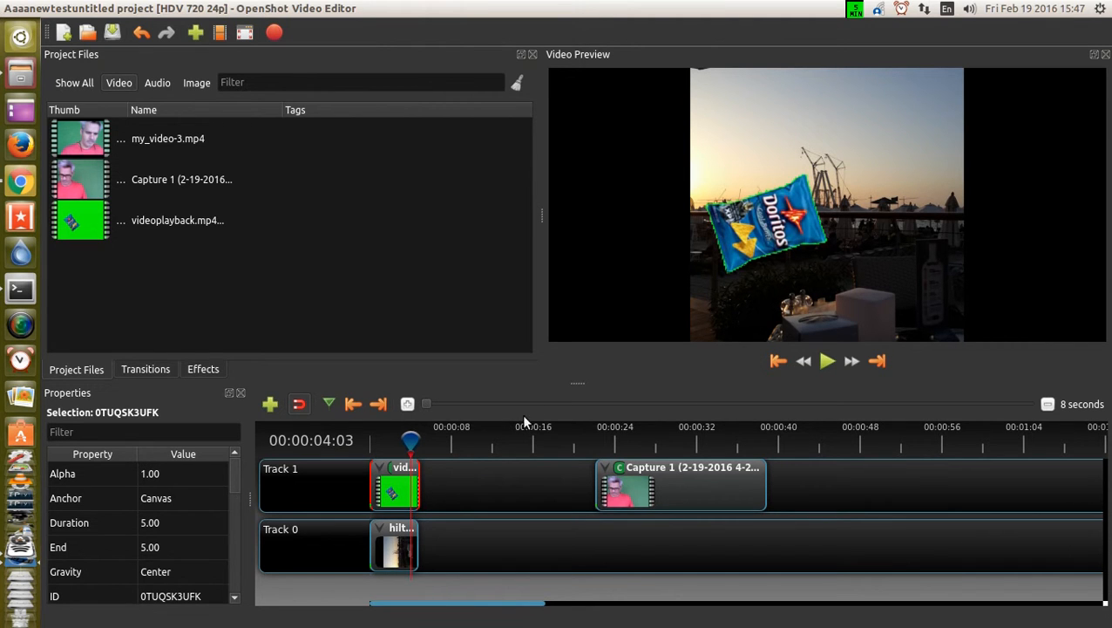
mouse_move(425, 403)
mouse_down()
mouse_move(818, 406)
mouse_move(420, 407)
mouse_up()
drag(410, 441, 387, 441)
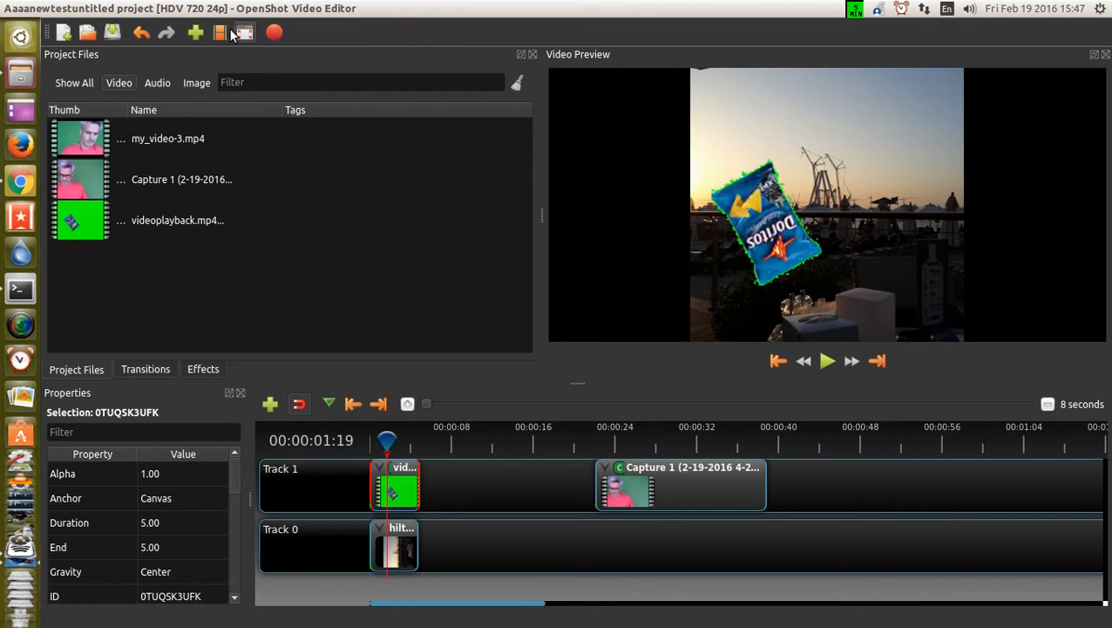
- Check the installed OpenShot version in the About information and close it
click(183, 10)
click(238, 126)
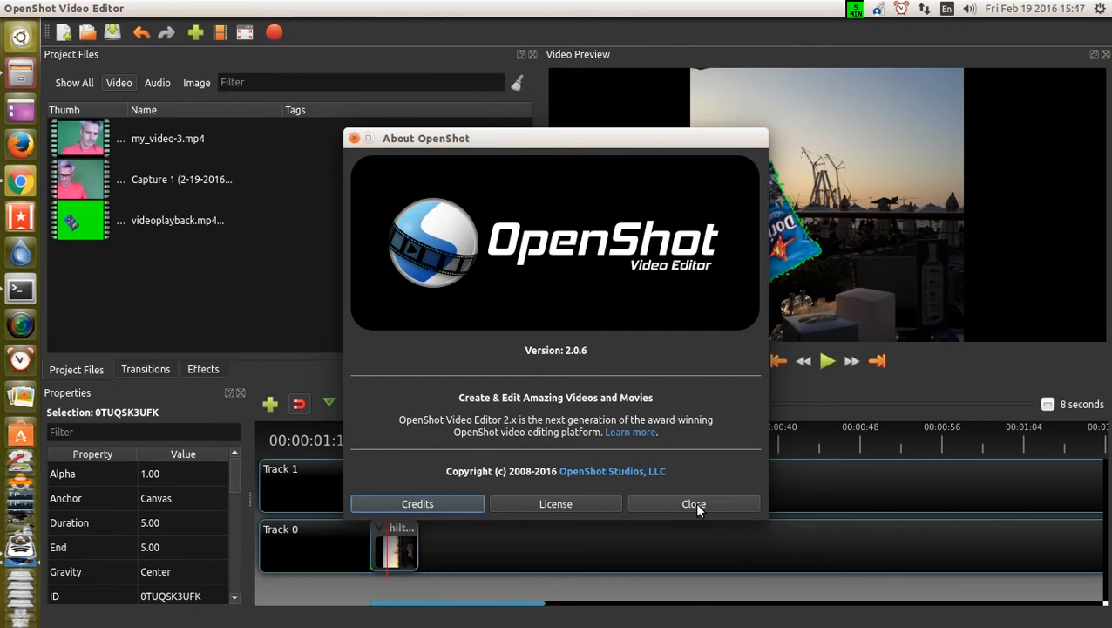
click(694, 504)
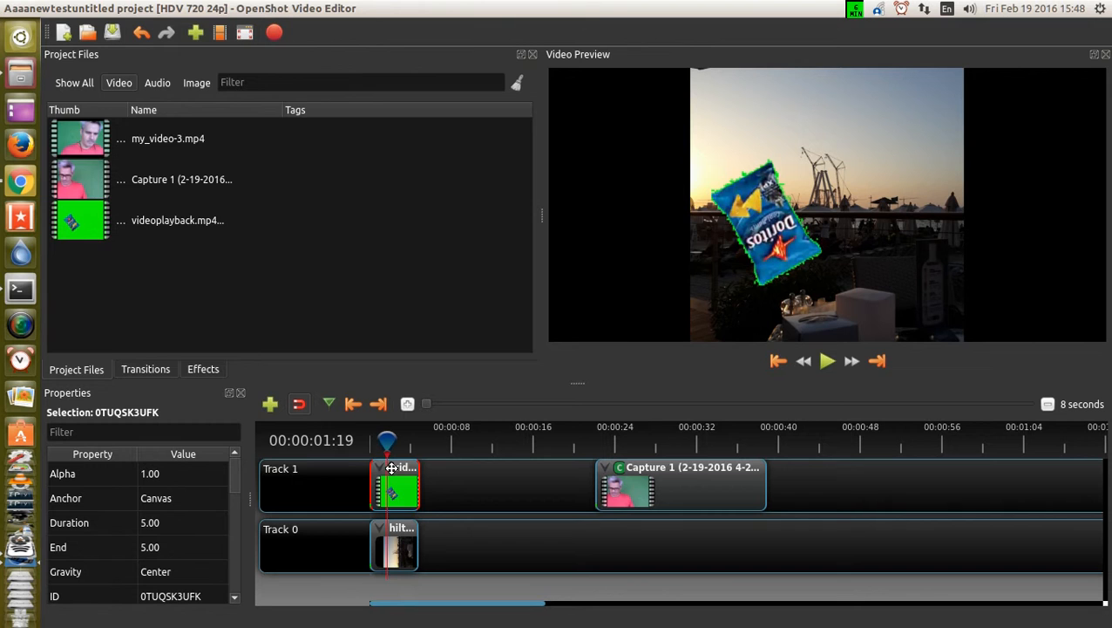
- Show Chroma Key (Greenscreen) among the available effects and open that effect's properties on the videoplayback clip
click(202, 369)
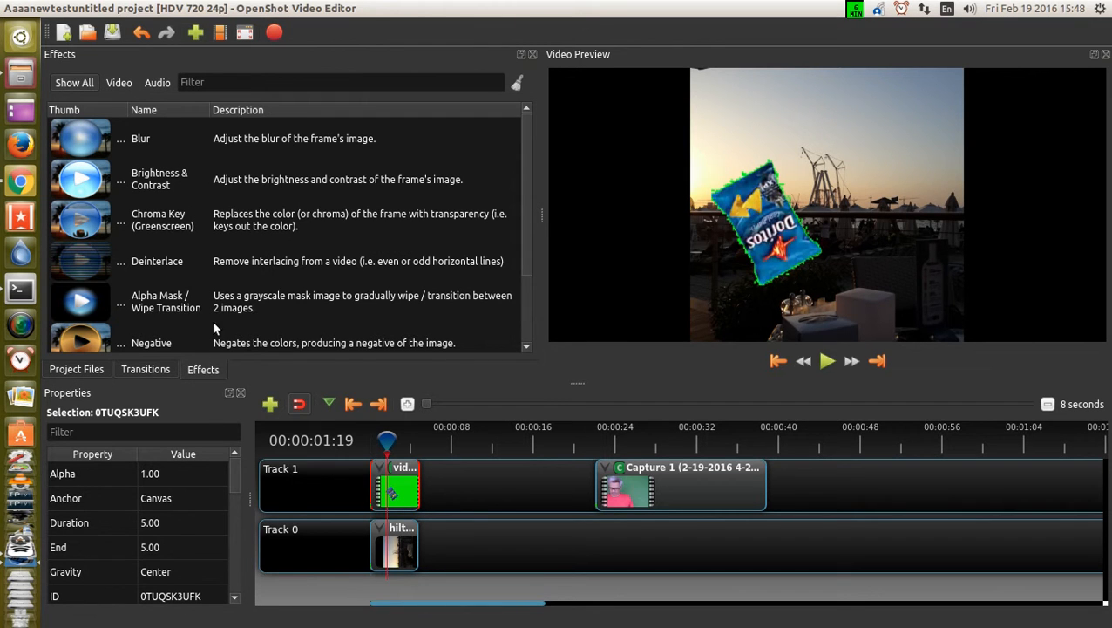
drag(165, 220, 387, 497)
click(397, 471)
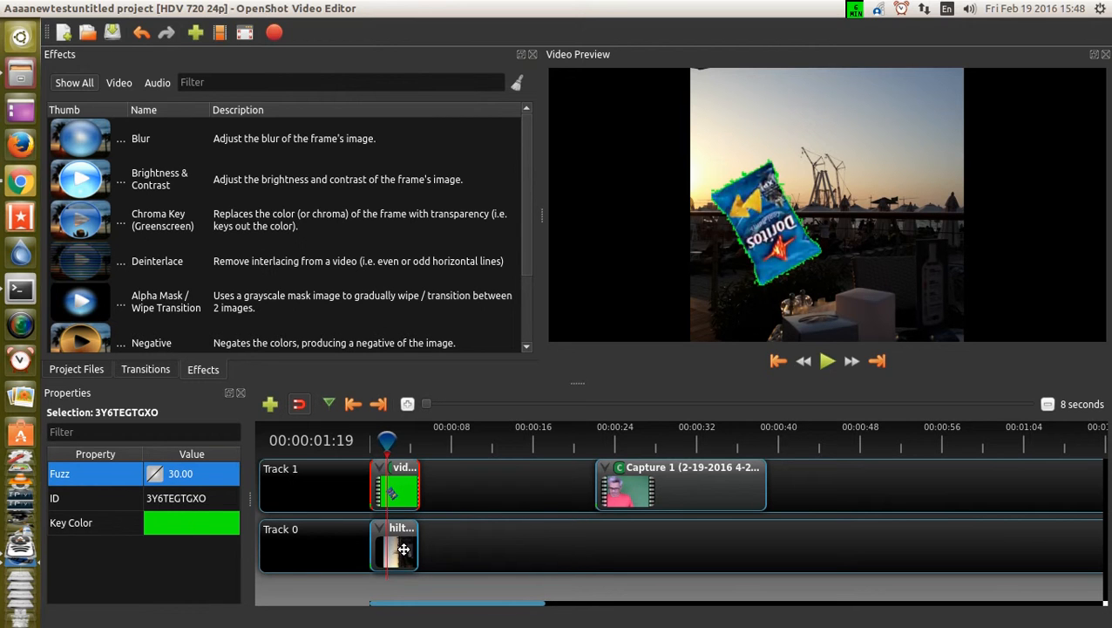
- Move the hilton beach clip on Track 0 to start at about 7 seconds and play the keyed chip-bag clip alone
drag(403, 549, 491, 551)
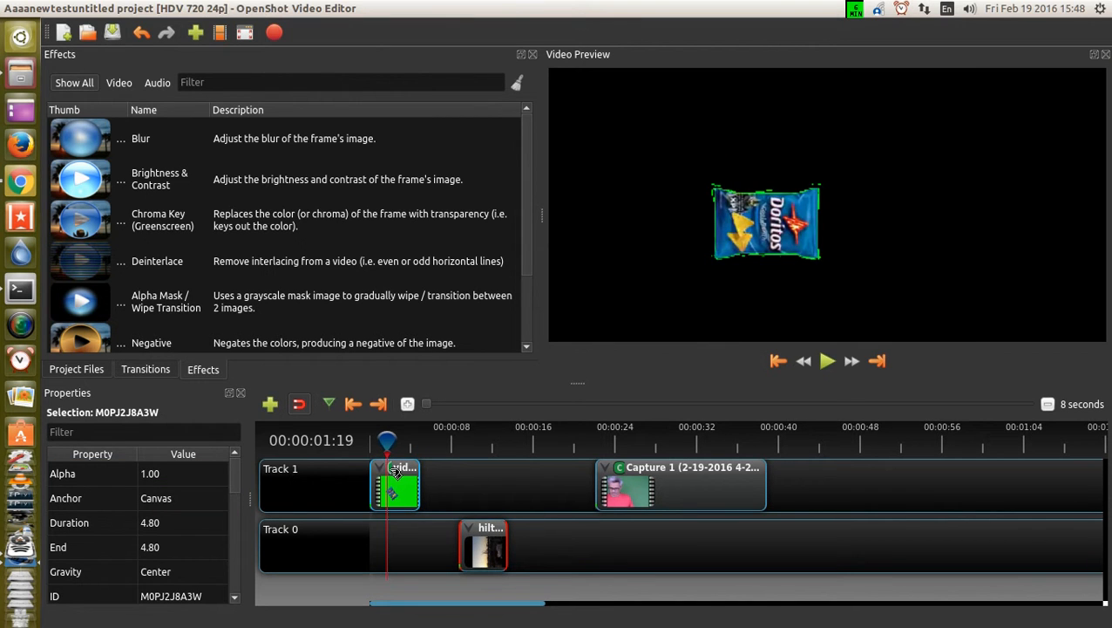
click(381, 469)
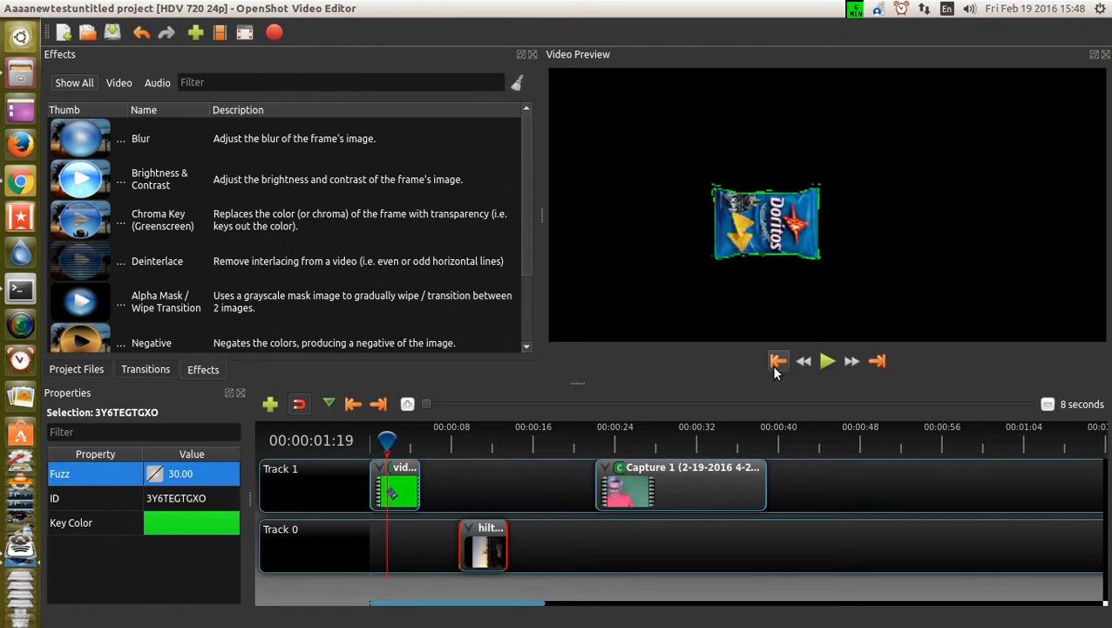
click(827, 360)
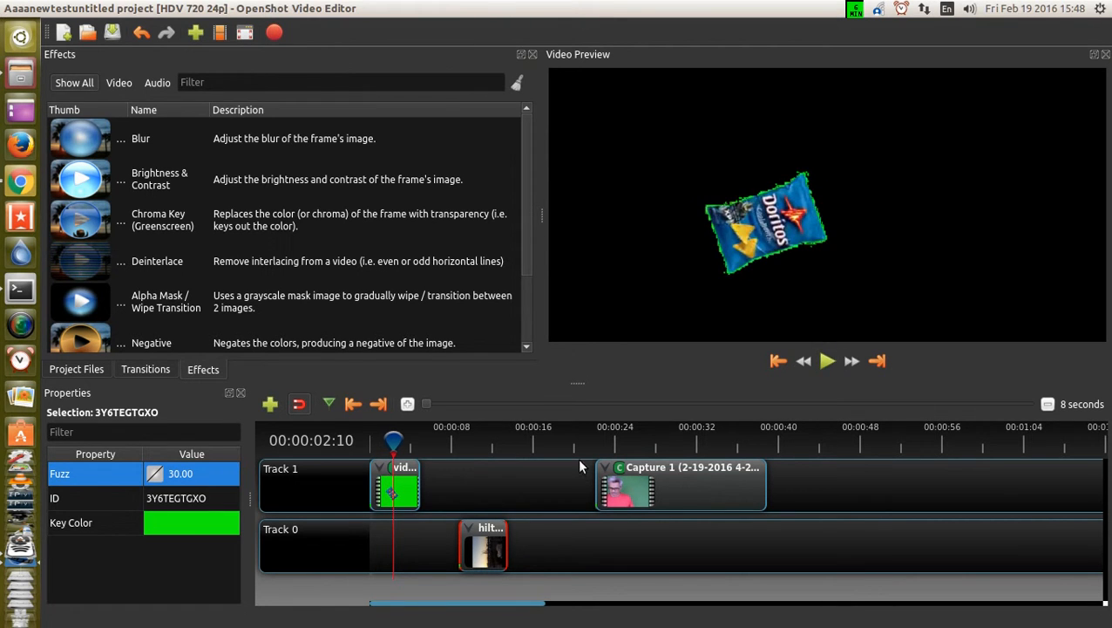
drag(493, 549, 477, 550)
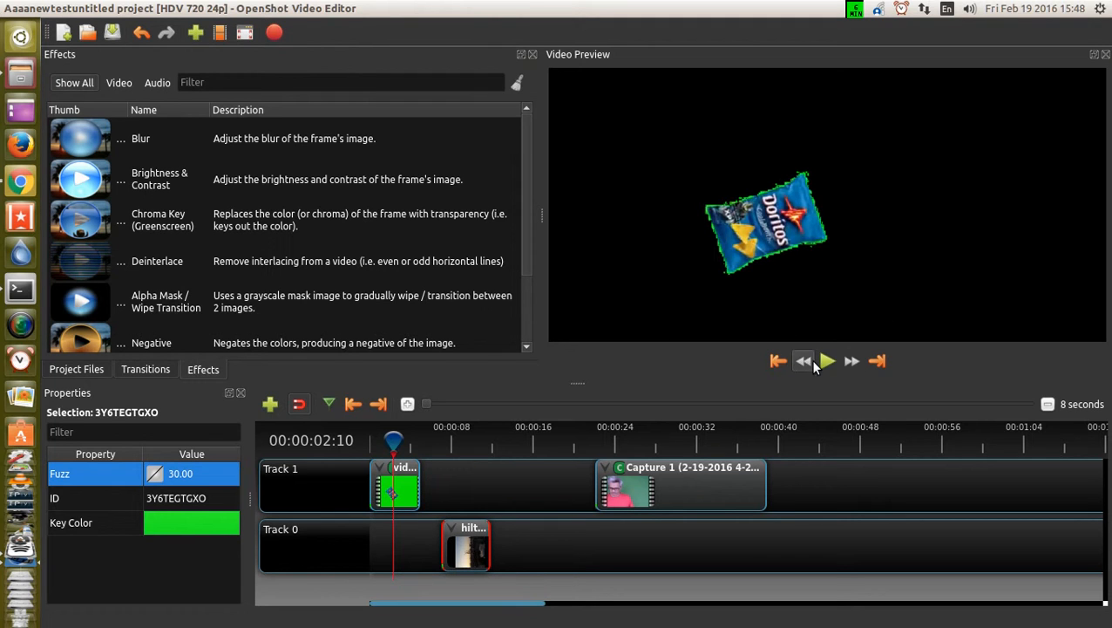
click(382, 495)
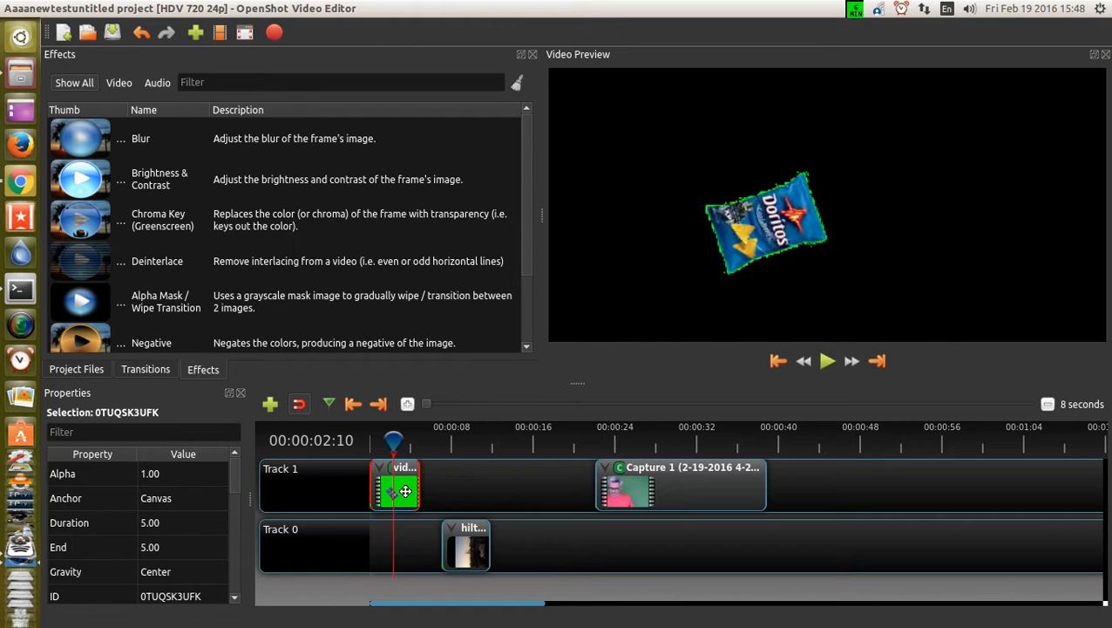
mouse_move(471, 553)
mouse_down()
mouse_move(432, 555)
mouse_move(478, 554)
mouse_up()
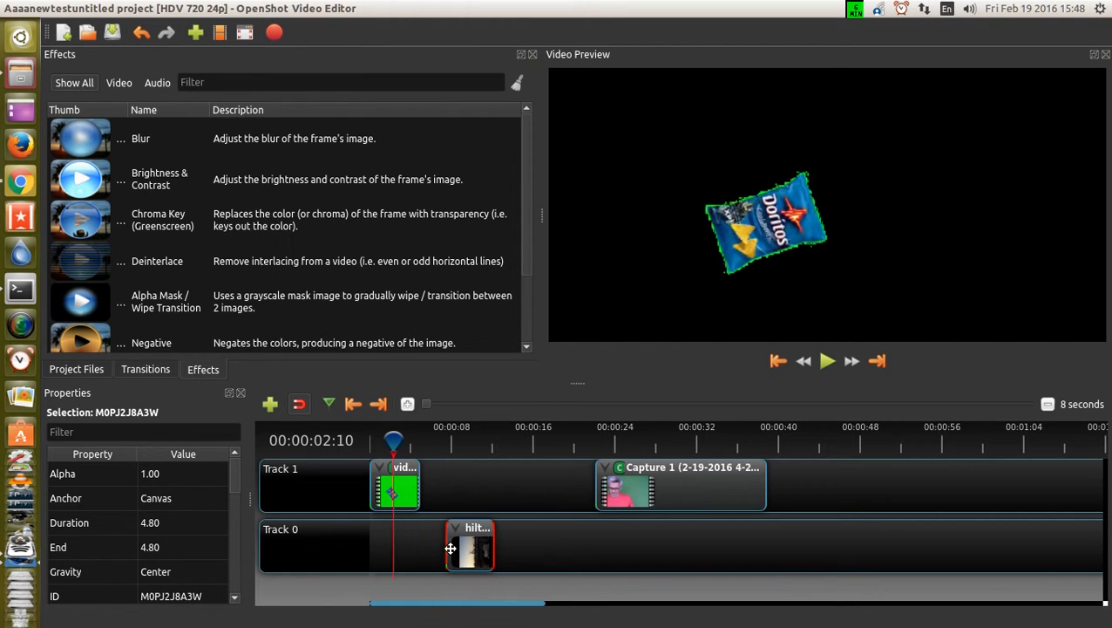
click(404, 495)
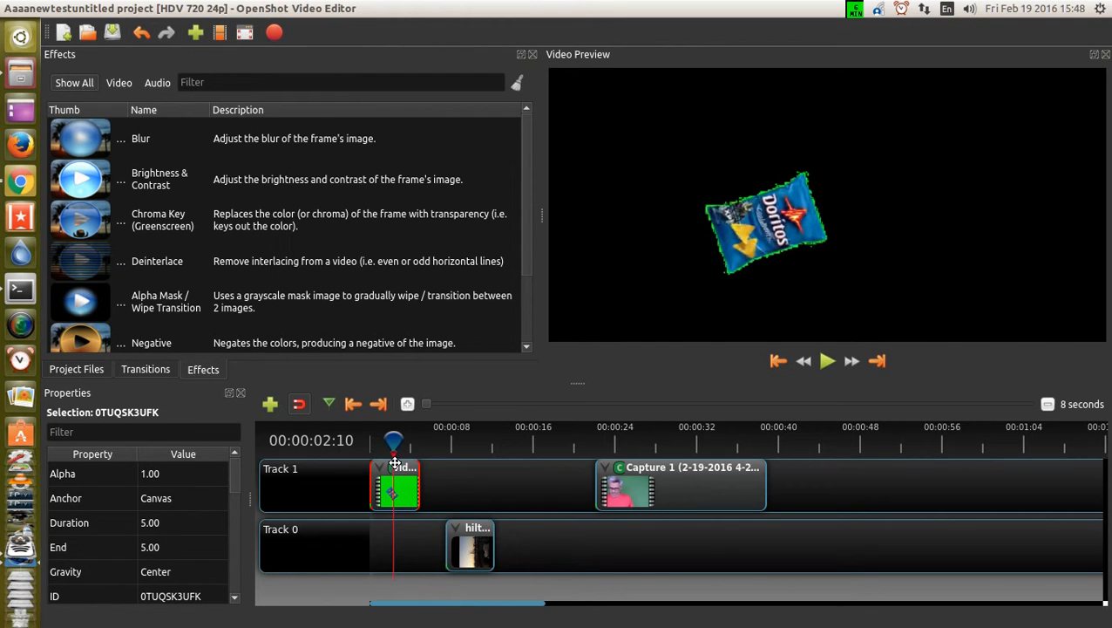
- Try to set the videoplayback clip's Chroma Key color to #014d7d, sampled from the blue chip bag in the preview
click(397, 469)
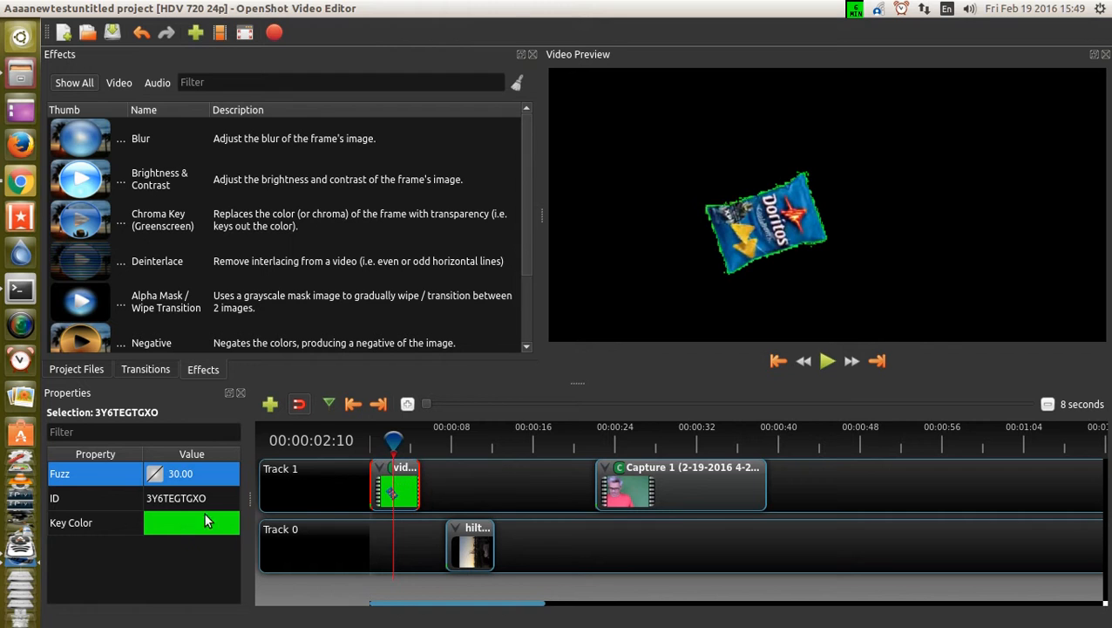
double_click(86, 518)
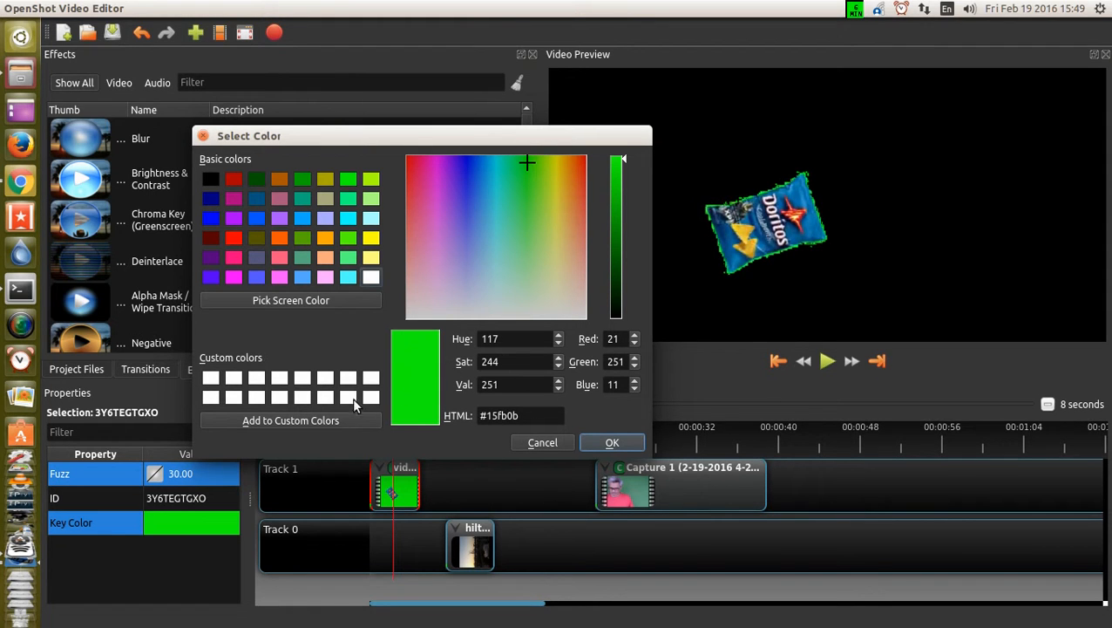
click(281, 298)
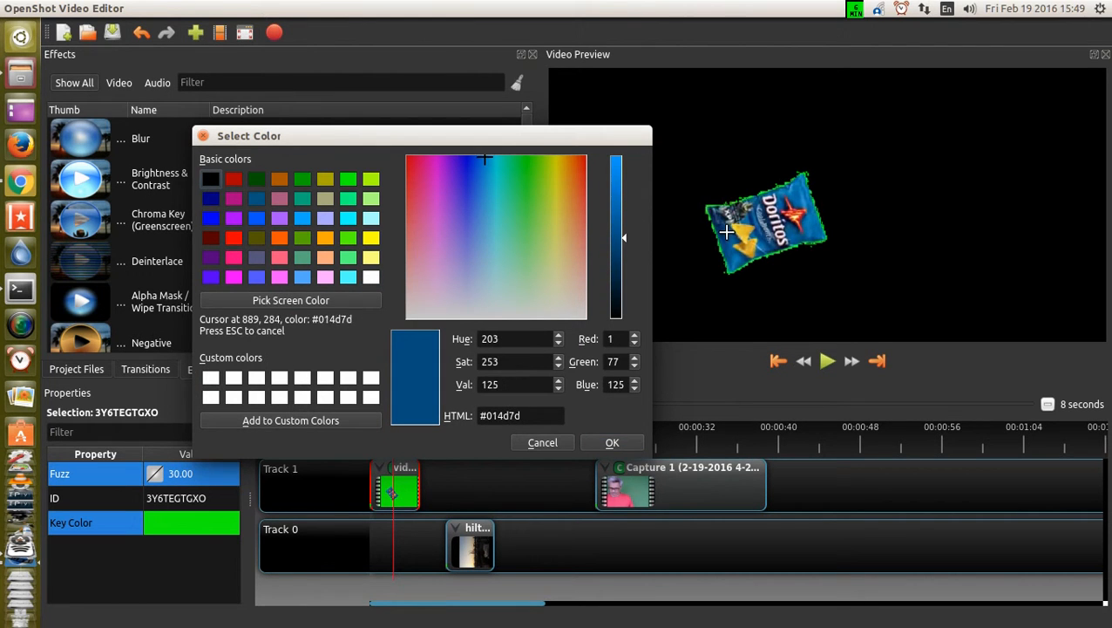
click(726, 231)
key(Return)
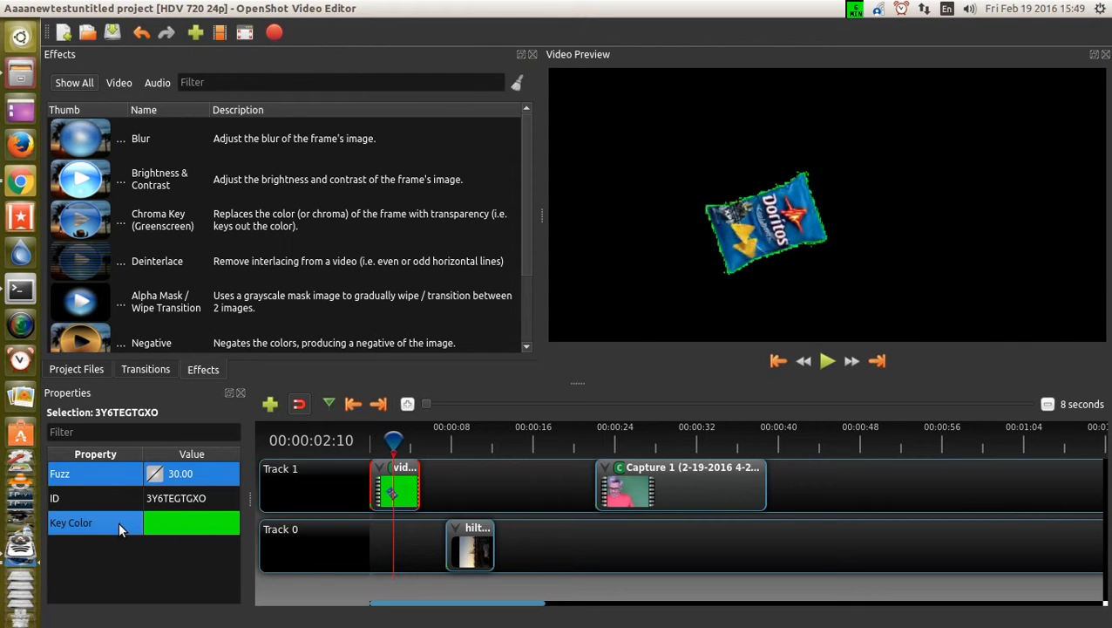
- Set the videoplayback clip's Chroma Key color to #0a6ca6, sampled from the blue chip bag in the preview
key(alt+Tab)
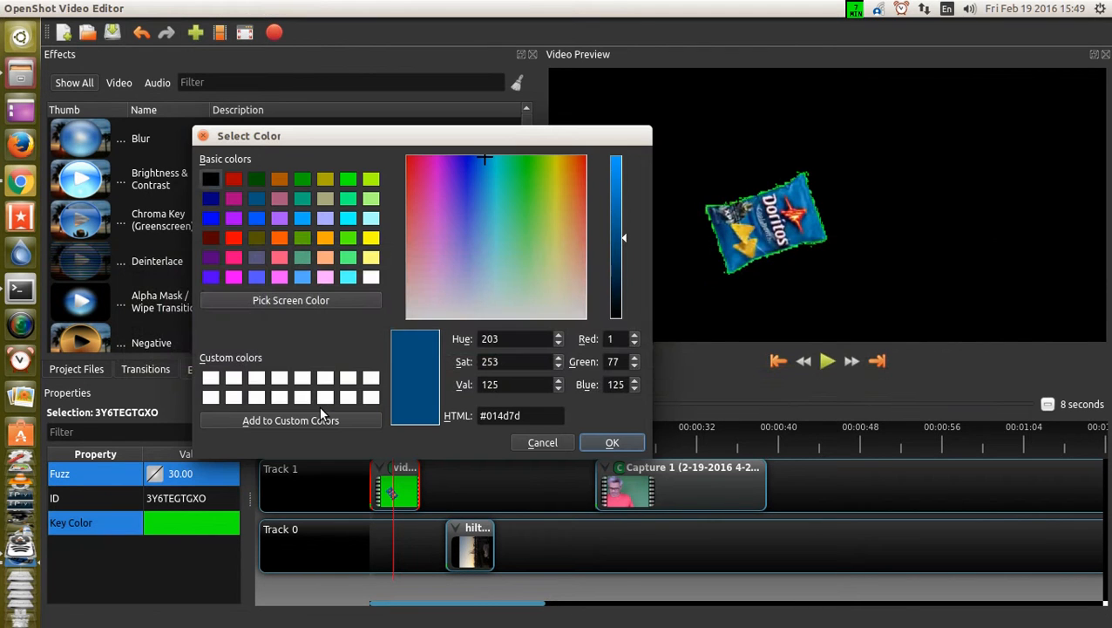
click(292, 300)
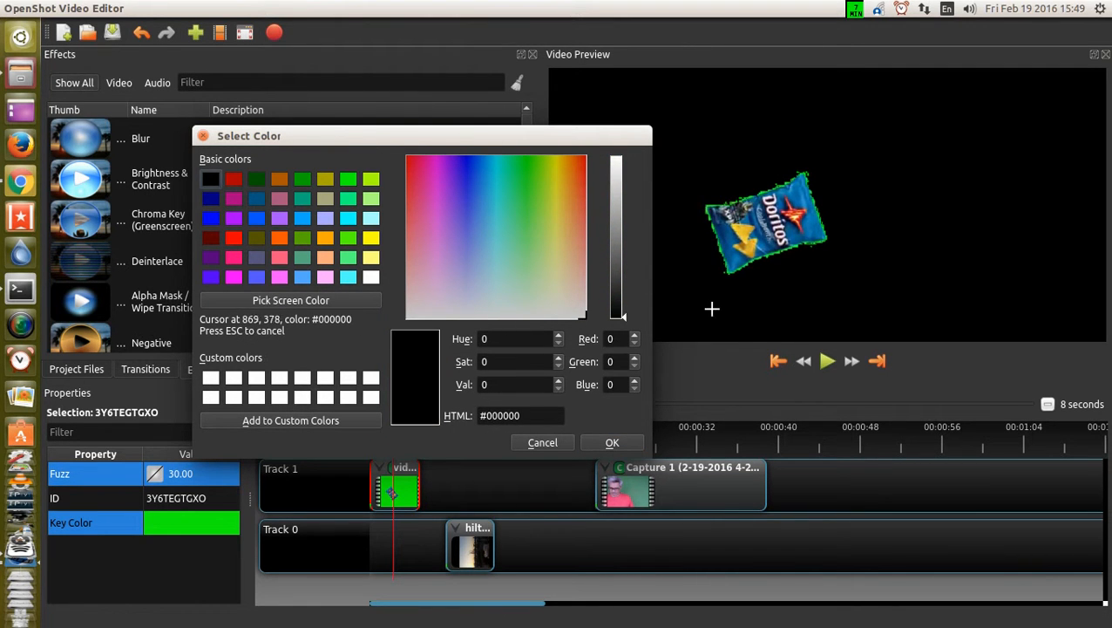
click(316, 296)
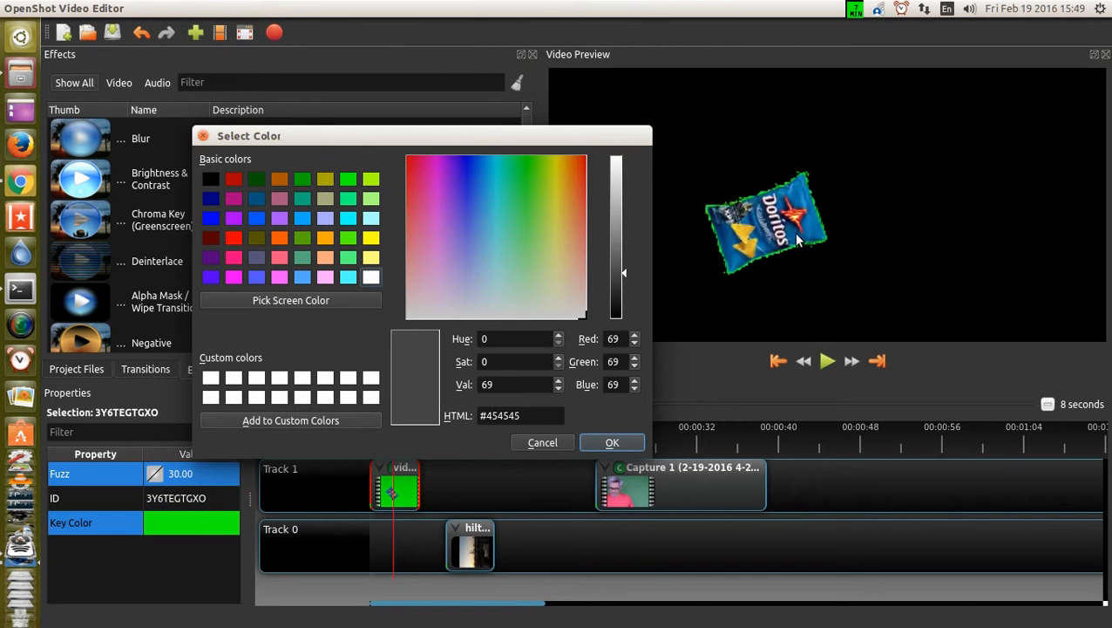
click(294, 305)
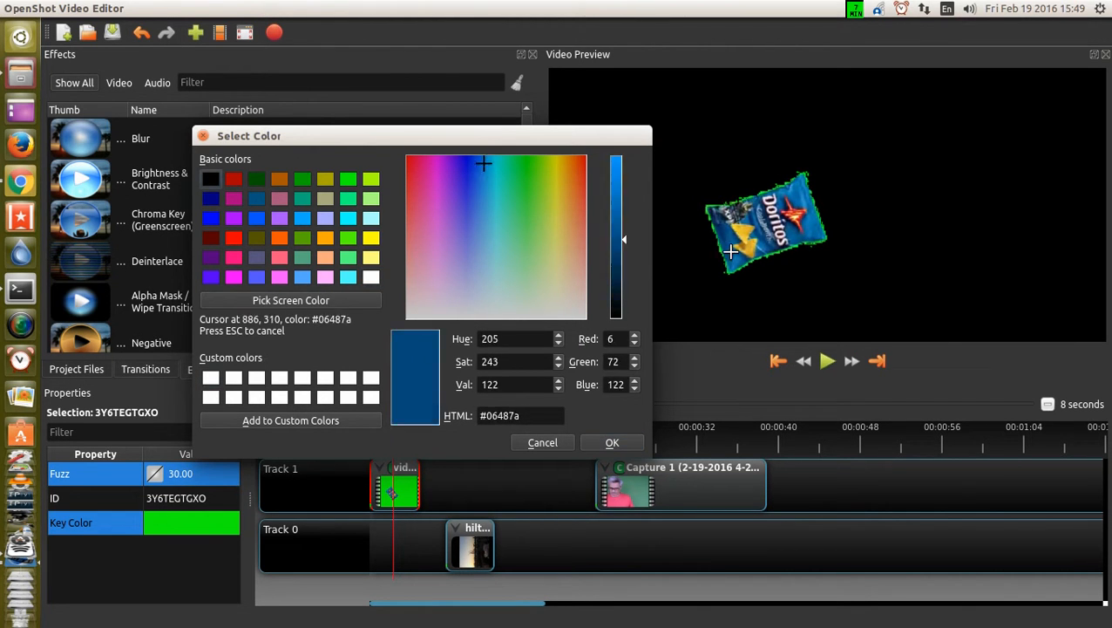
click(813, 230)
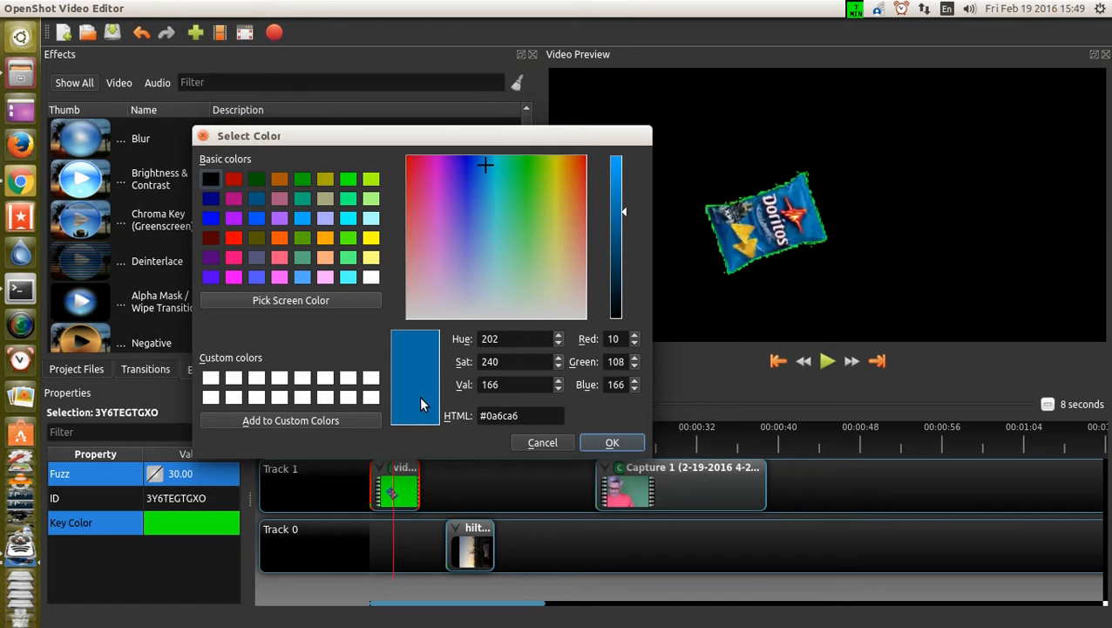
click(606, 443)
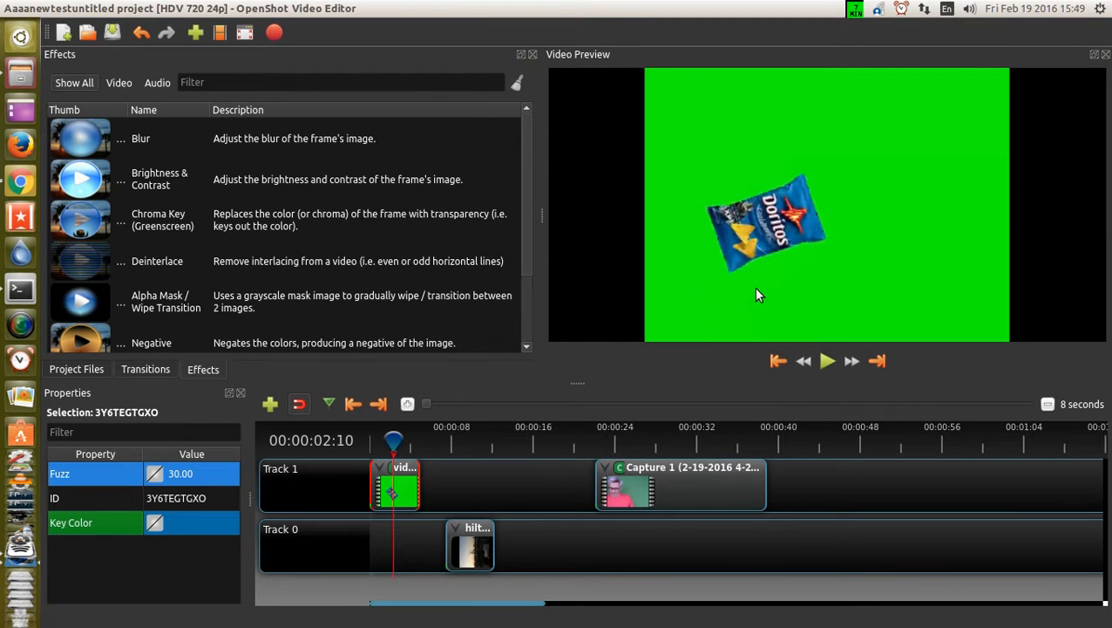
- Move the hilton beach clip on Track 0 back to the timeline start beneath the videoplayback clip and play the overlapping section
drag(478, 559, 411, 554)
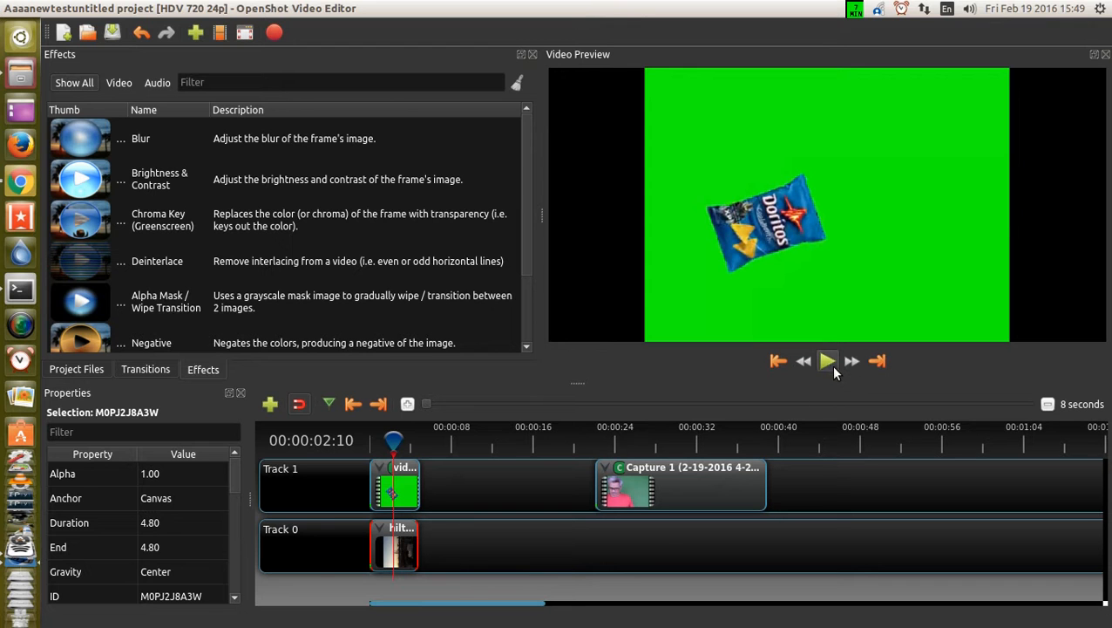
click(828, 363)
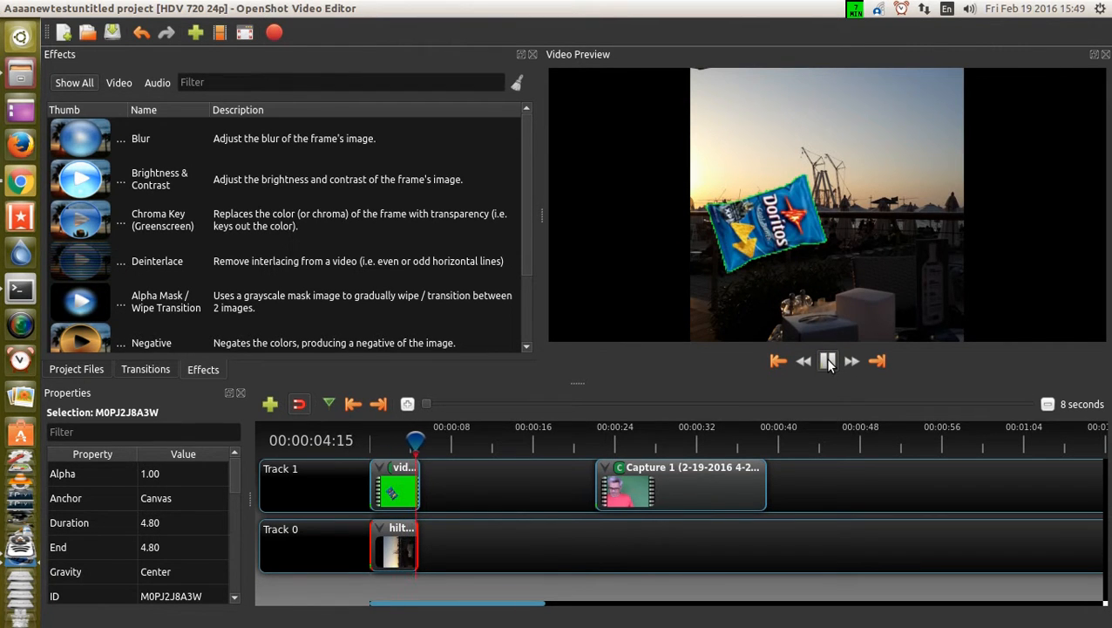
click(829, 362)
drag(418, 440, 383, 441)
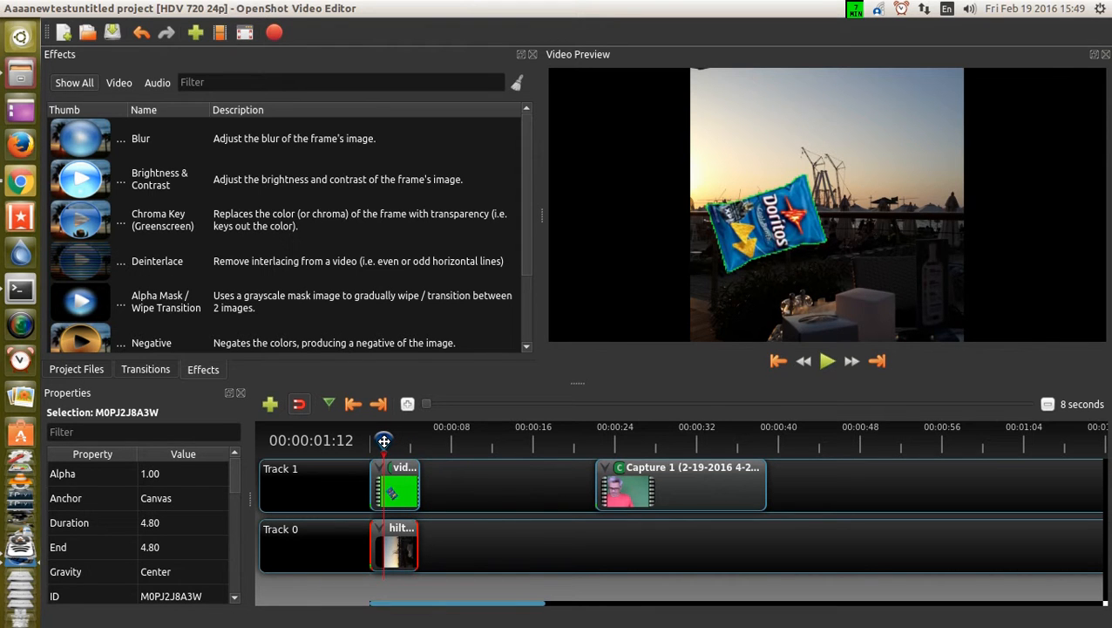
click(828, 361)
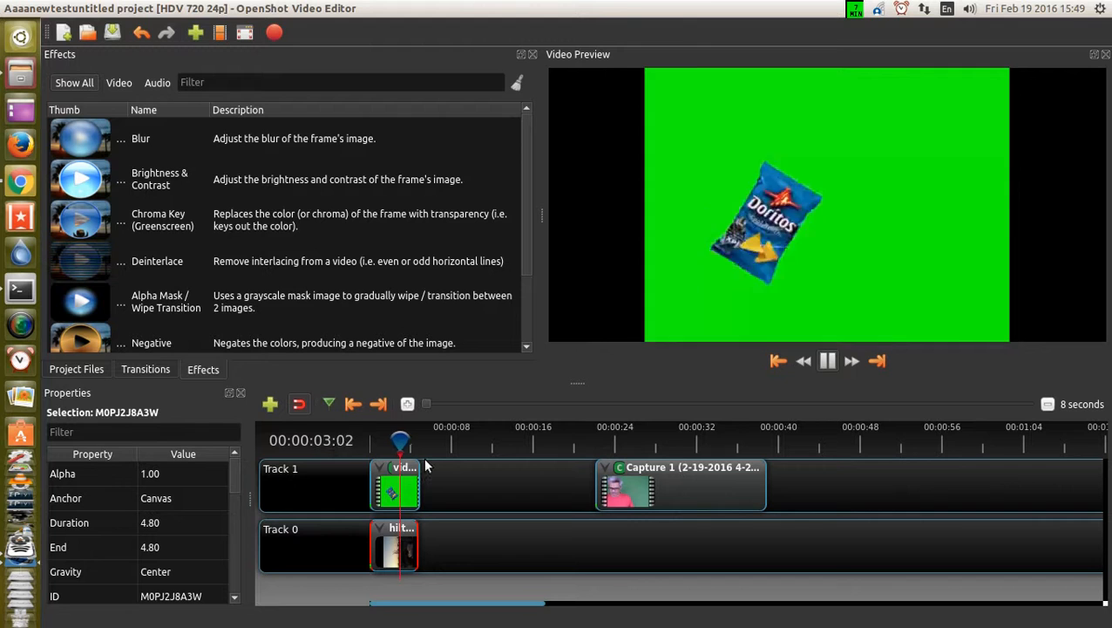
click(827, 361)
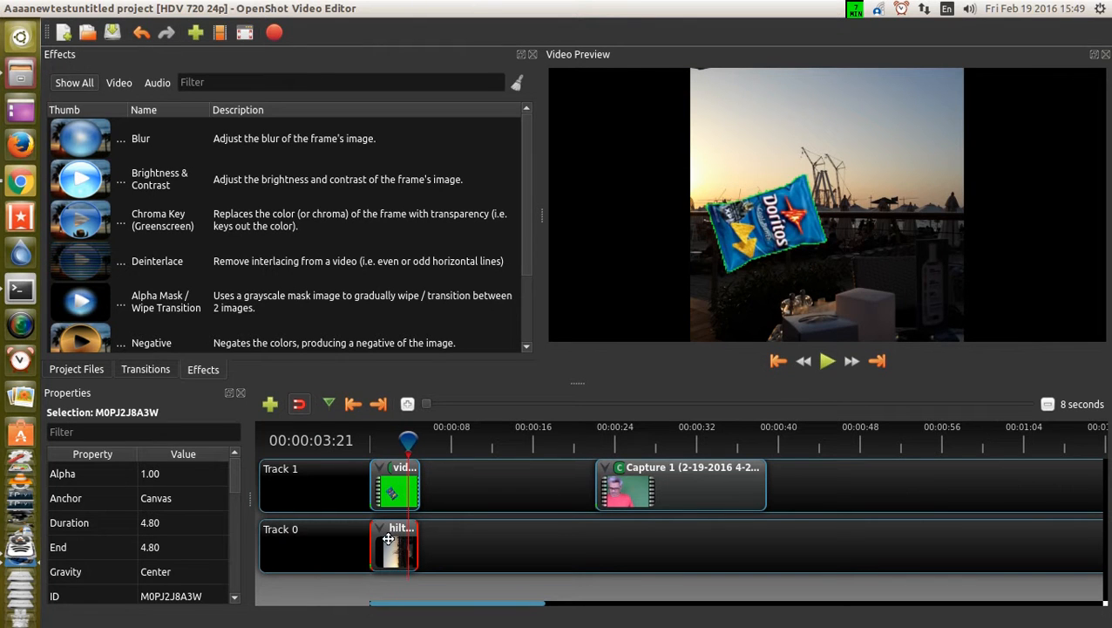